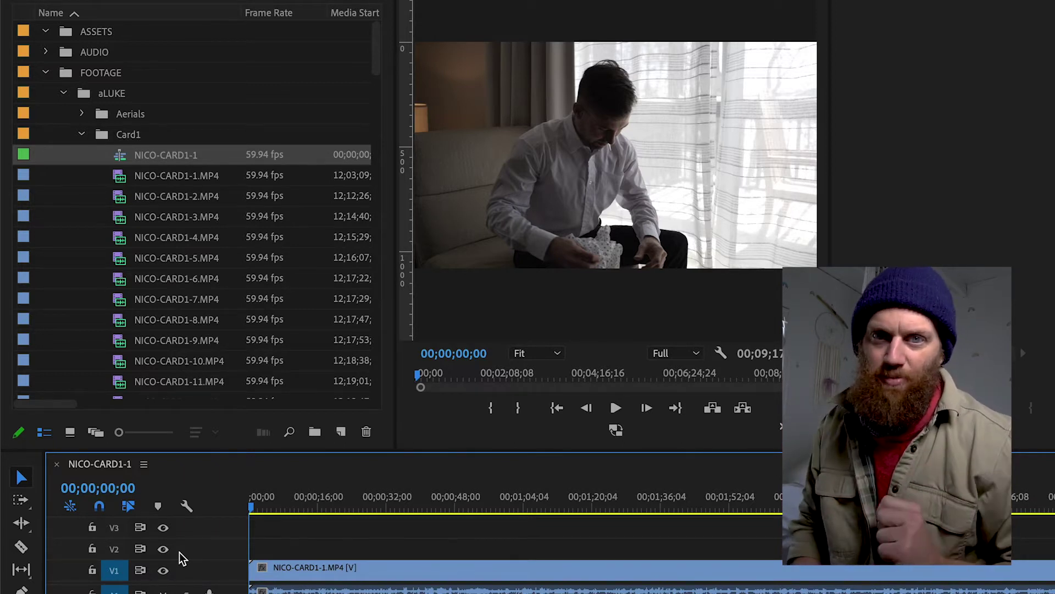
Fit the whole NICO-CARD1-1 sequence in the timeline and scrub back and forth through its footage.
key(backslash)
click(329, 497)
drag(329, 498, 555, 519)
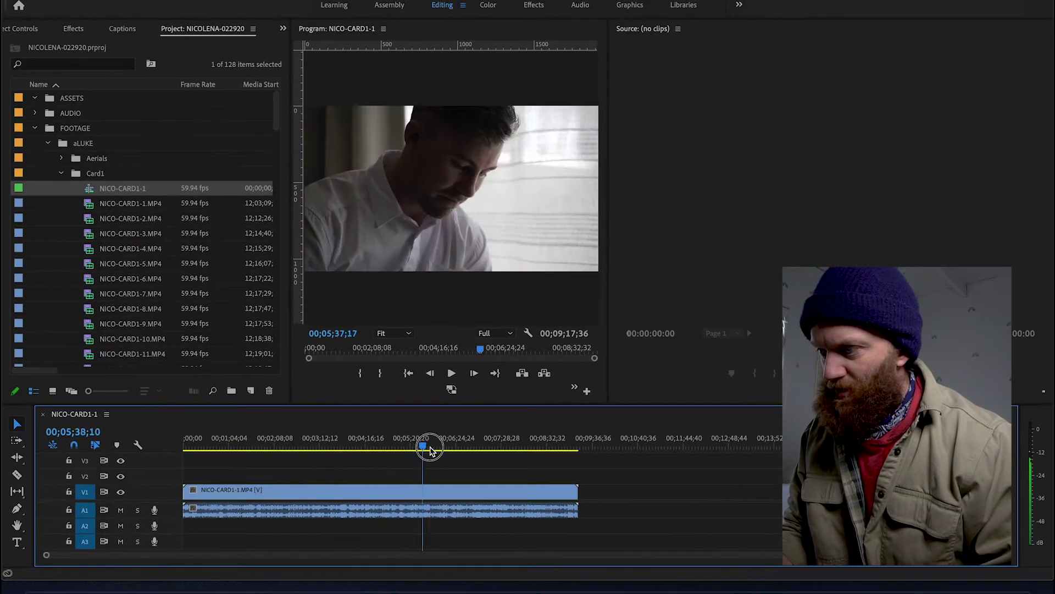
drag(408, 454, 322, 449)
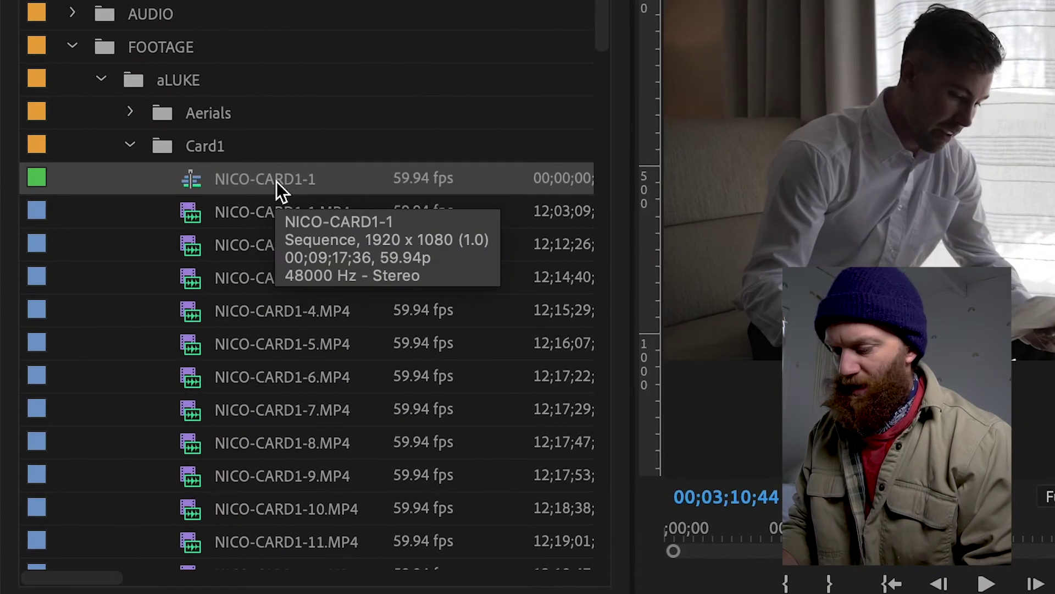
Rename the NICO-CARD1-1 sequence in the Card1 bin as LETTER-GROOM.
click(275, 181)
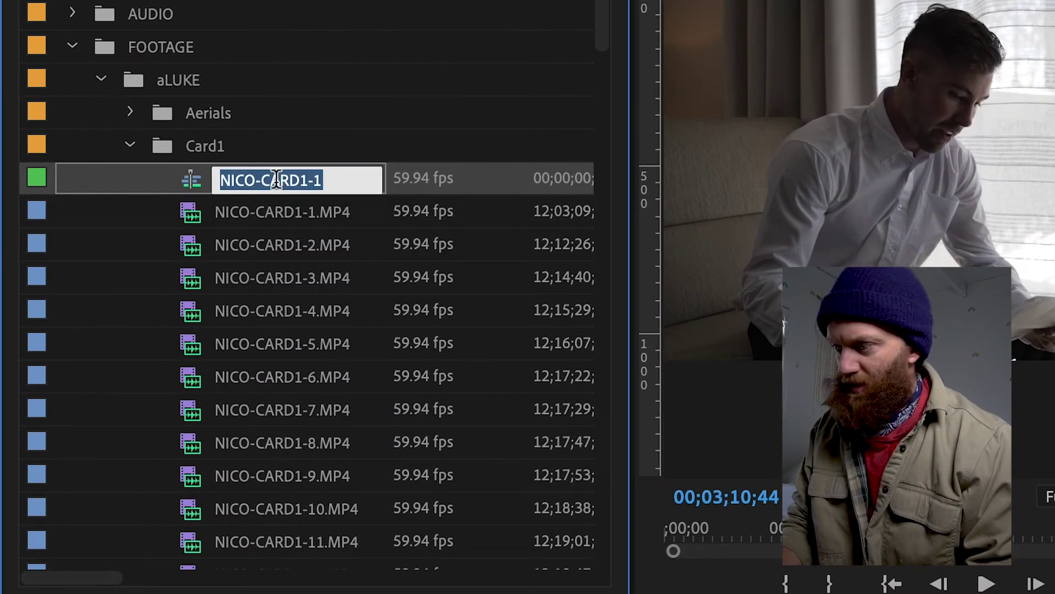
text(LETTE)
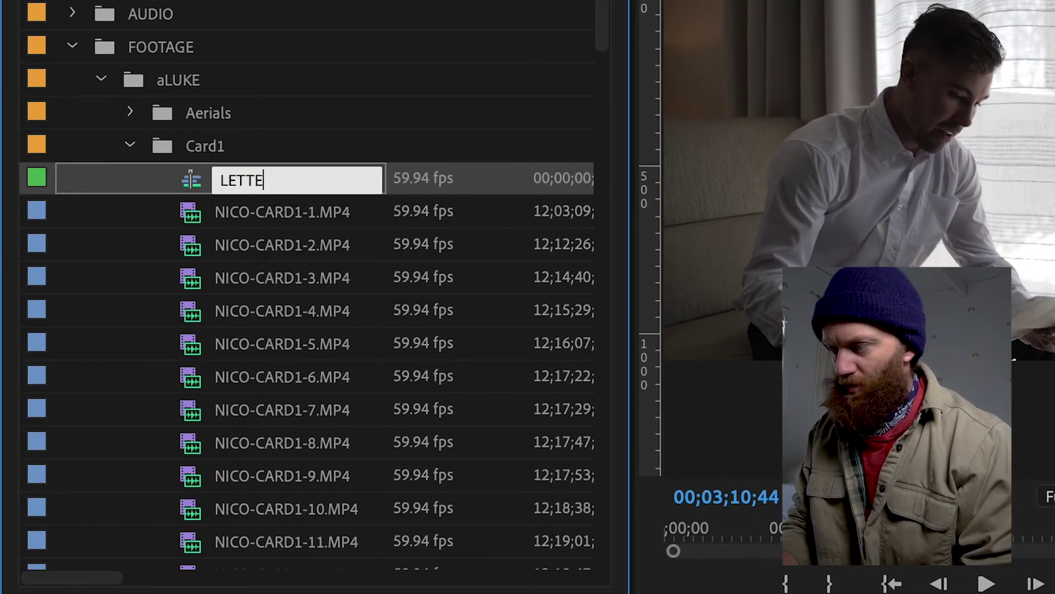
text(R-GROOM)
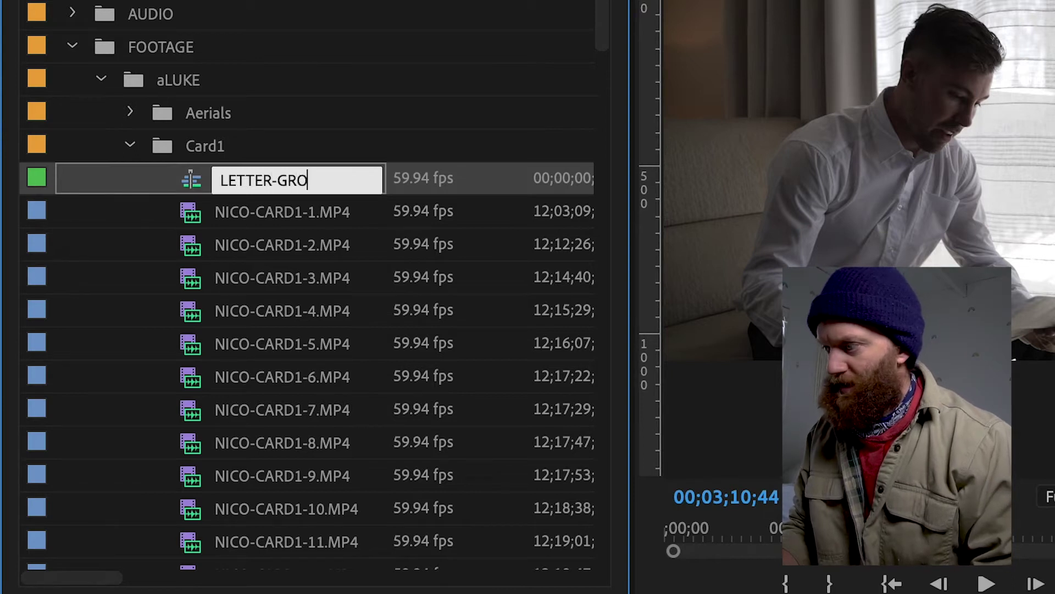
key(Tab)
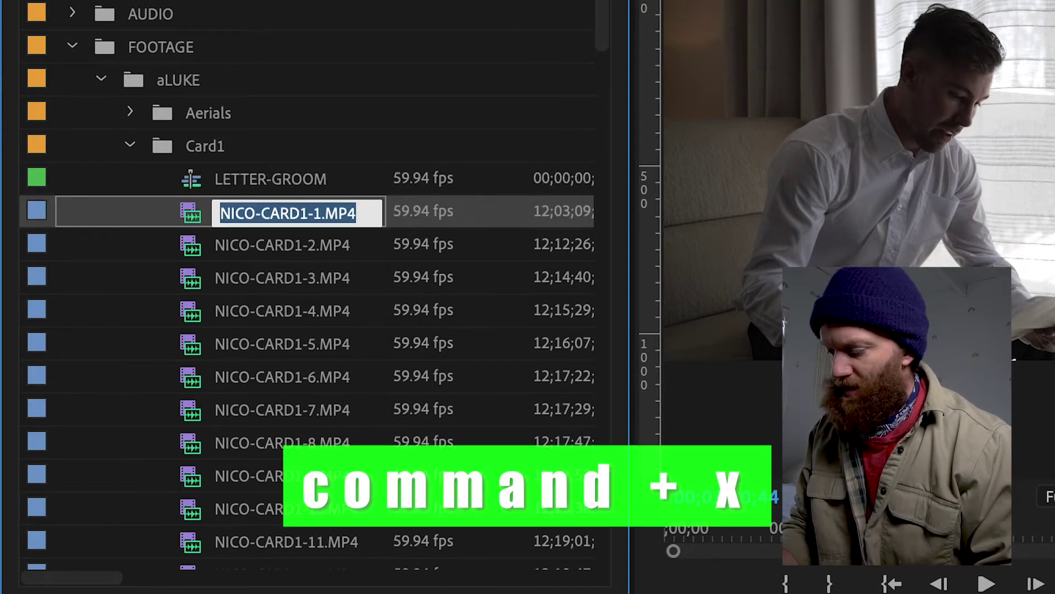
Move the LETTER-GROOM sequence from the Card1 bin into the SEQ bin and reopen it in the timeline.
click(198, 181)
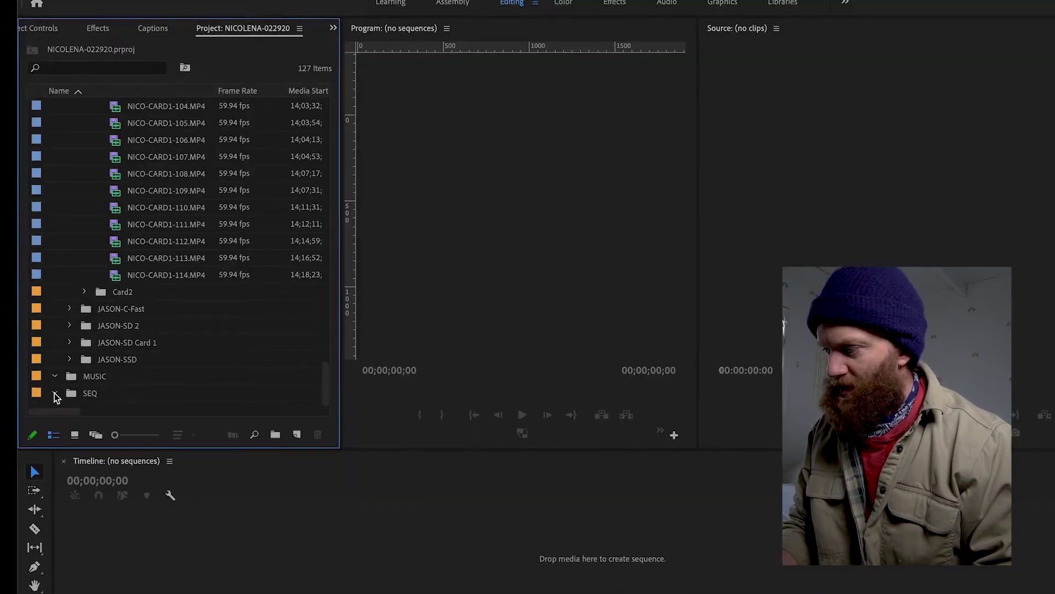
click(55, 393)
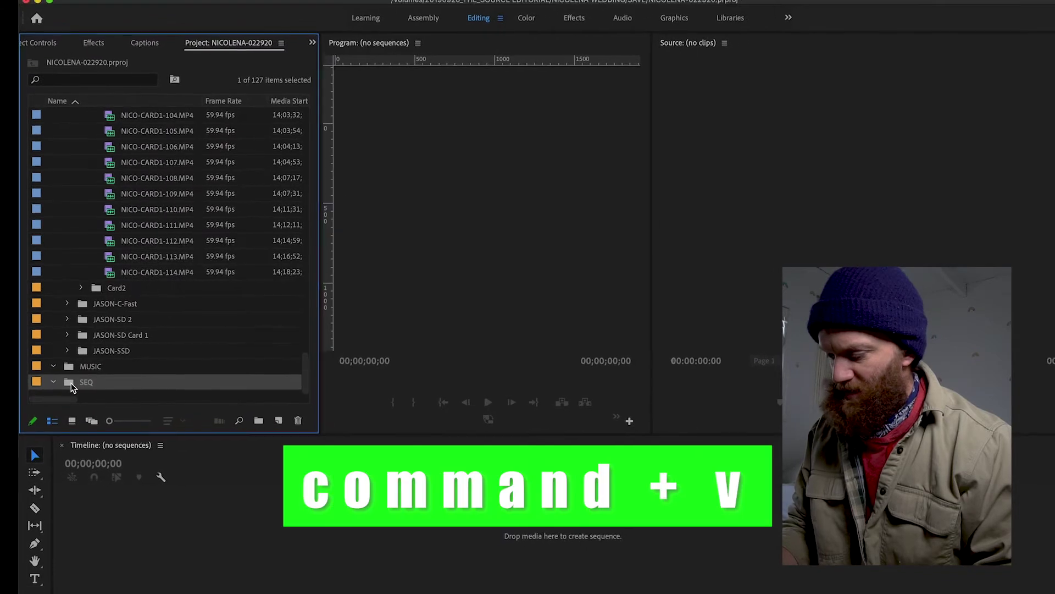
key(super+v)
double_click(75, 374)
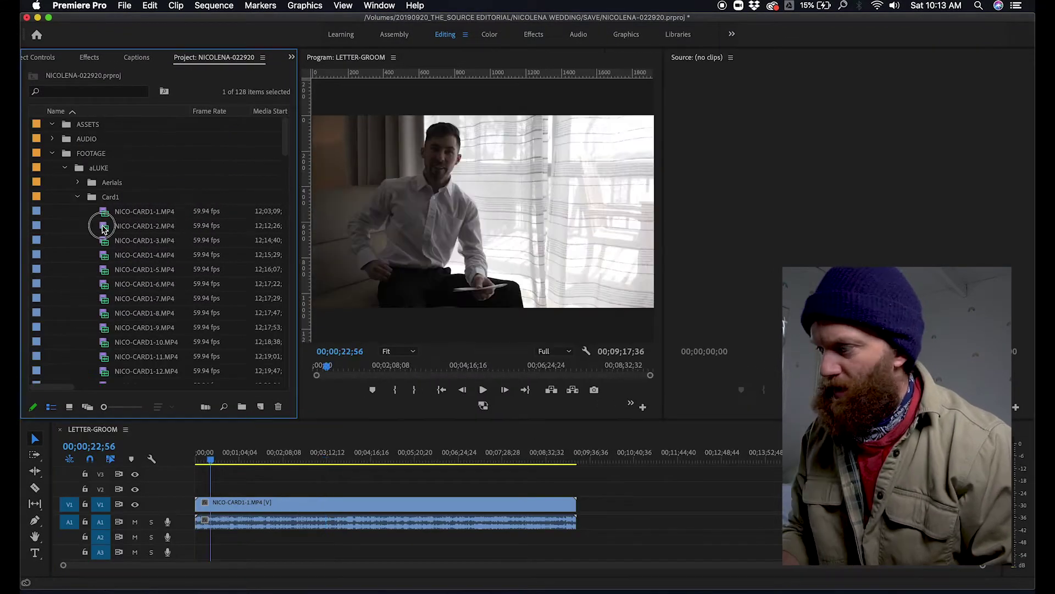
Load the clips from NICO-CARD1-2.MP4 through NICO-CARD1-52.MP4 together into the Source Monitor.
click(105, 227)
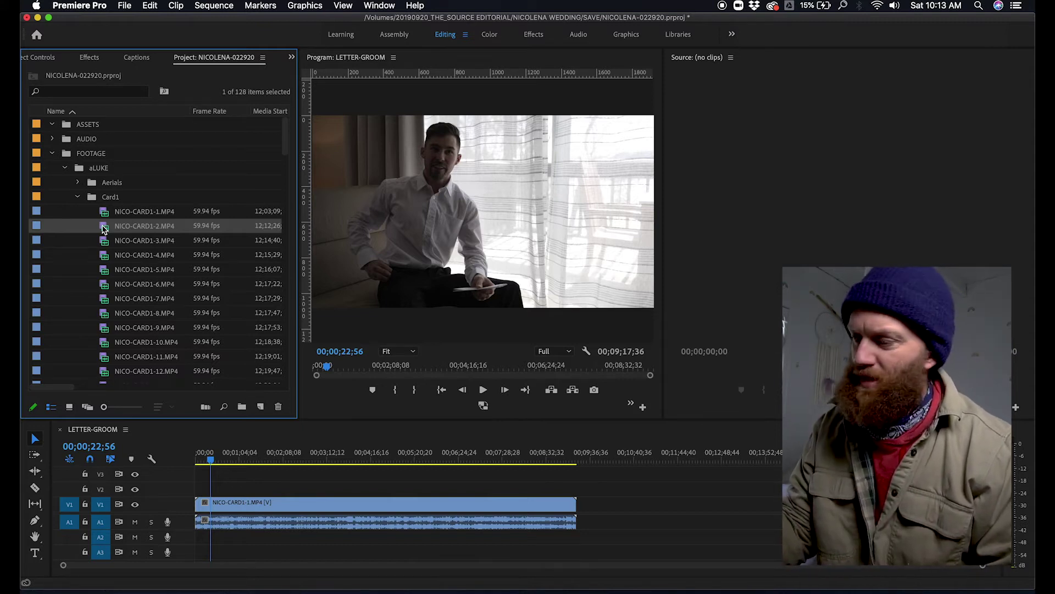
scroll(104, 229, down, 1)
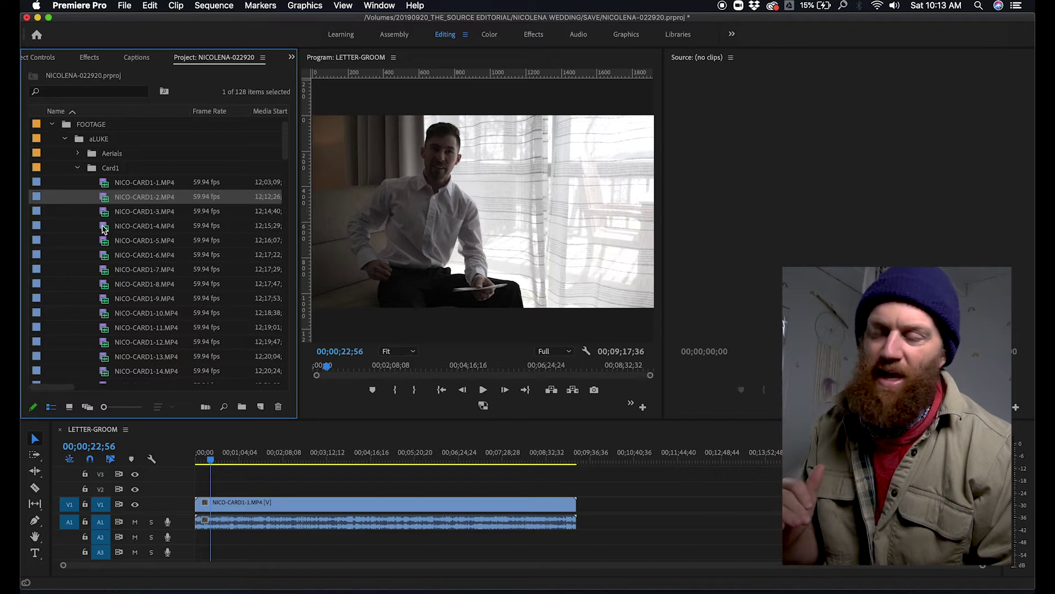
scroll(103, 229, down, 10)
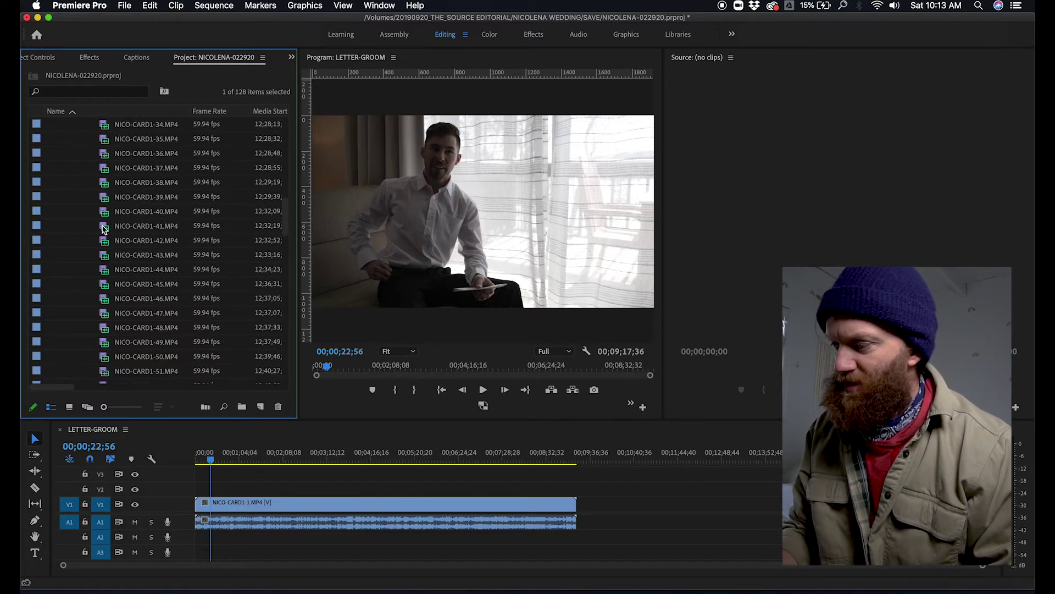
scroll(104, 229, down, 4)
shift+click(104, 356)
drag(106, 354, 826, 226)
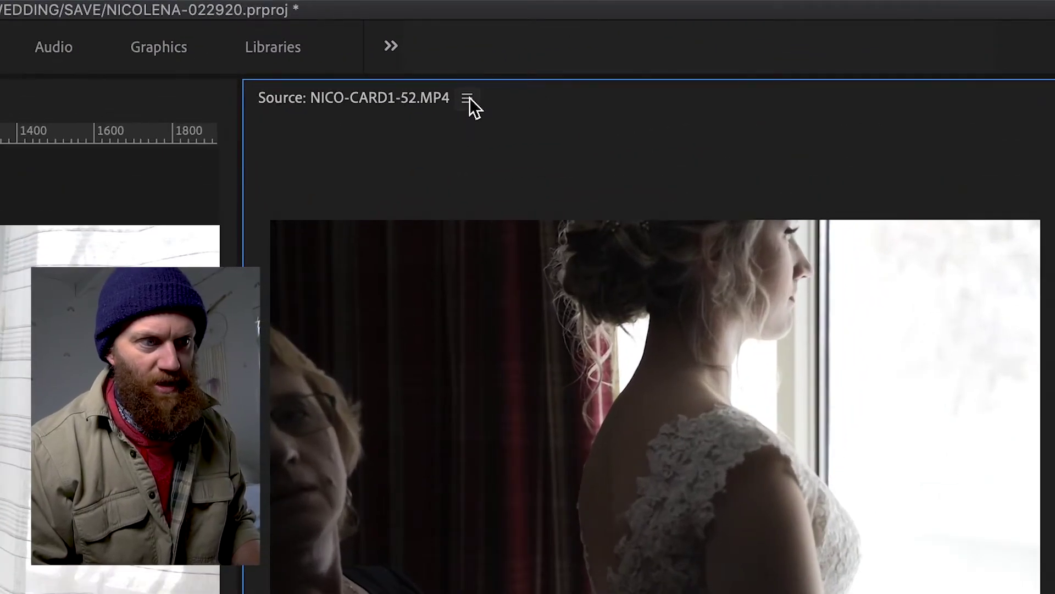
Show NICO-CARD1-2.MP4 from the clips loaded in the Source Monitor, scrub through it, and return to its start.
click(468, 98)
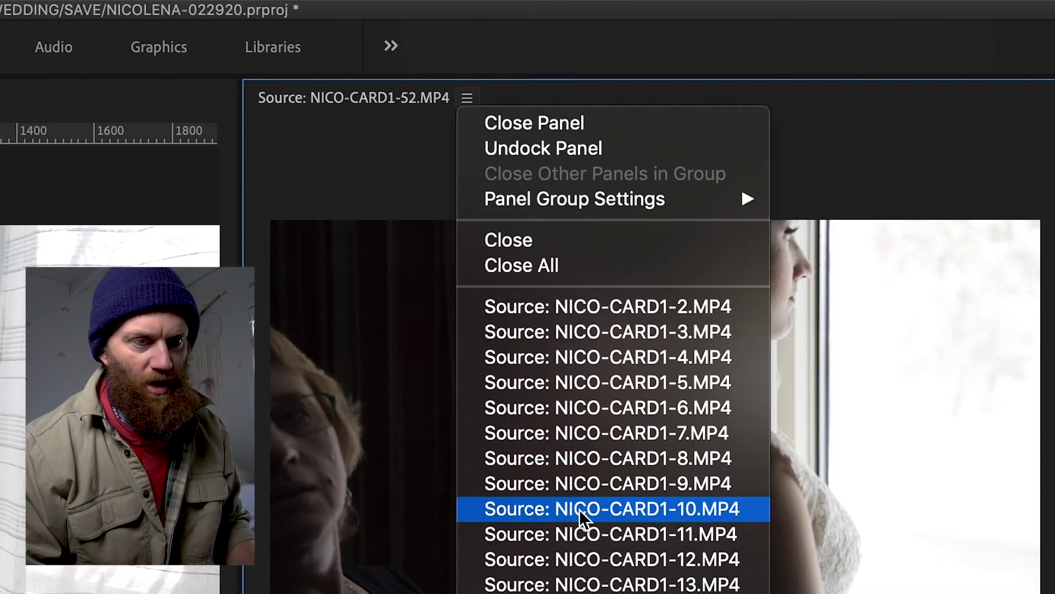
click(608, 306)
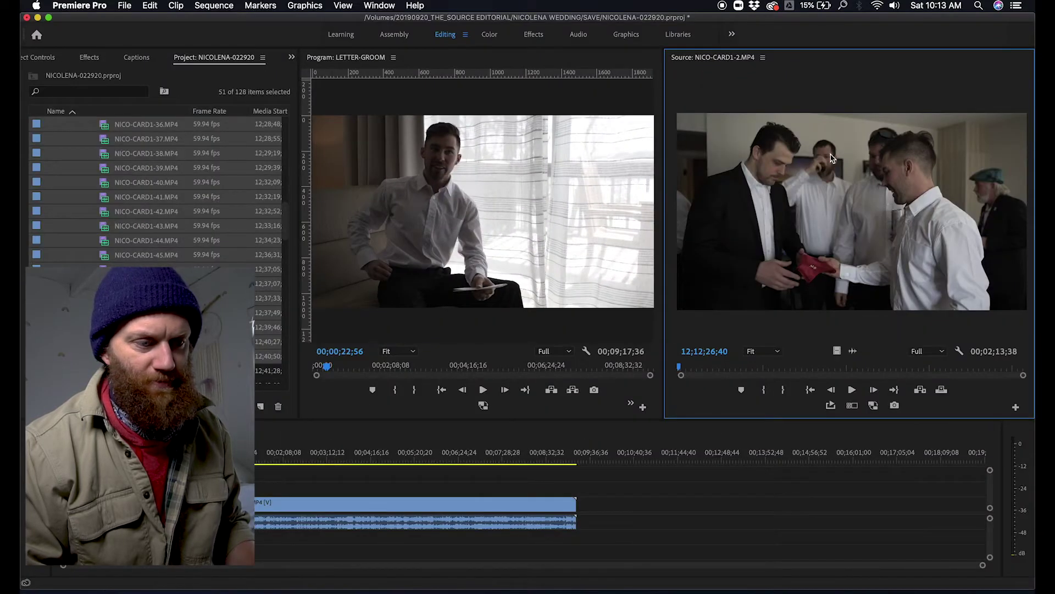
drag(680, 368, 751, 377)
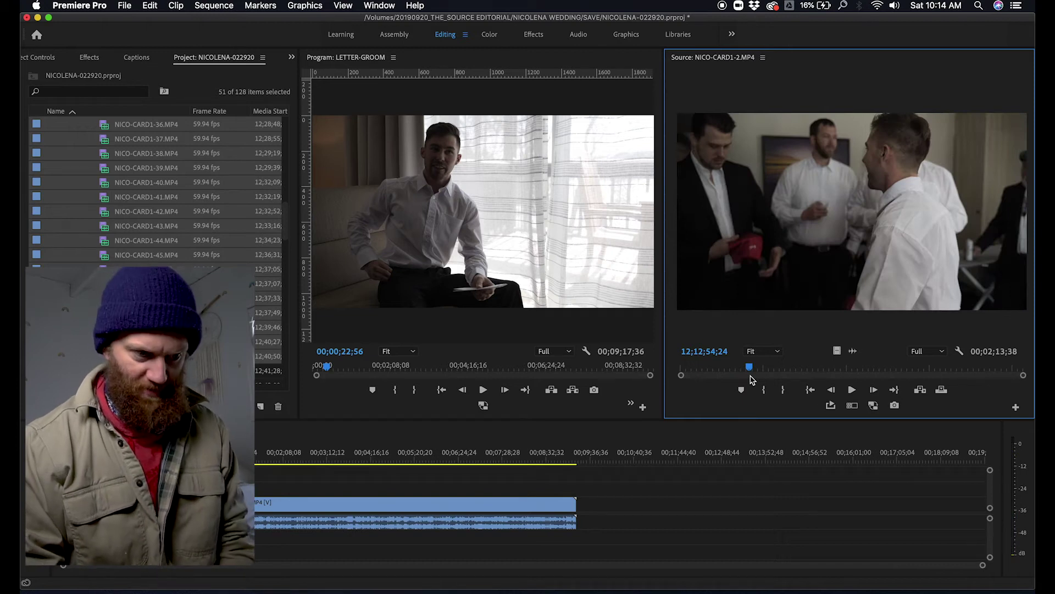
drag(751, 377, 664, 373)
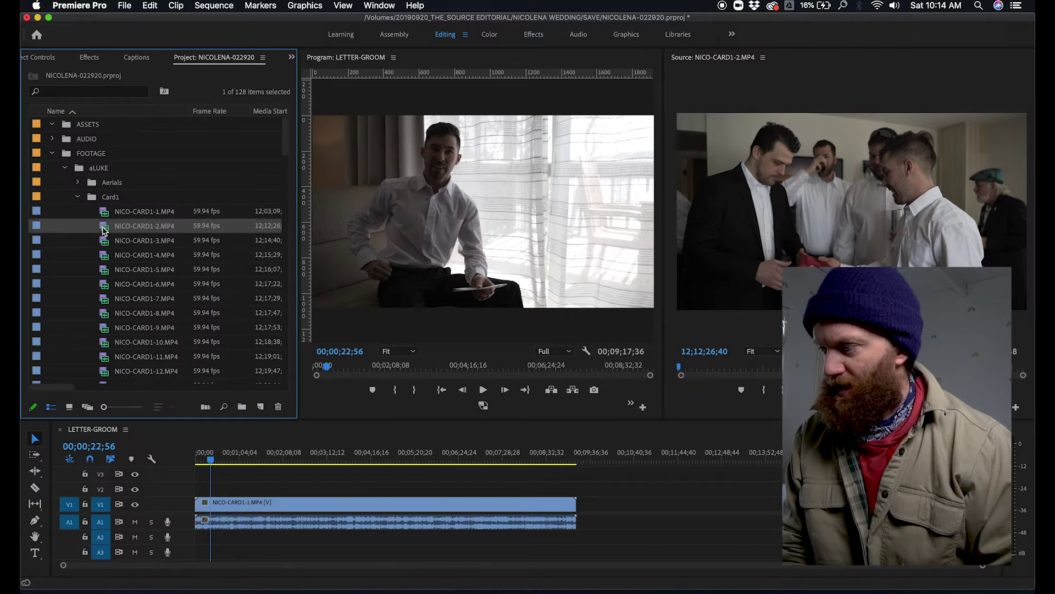
Create a new sequence from the NICO-CARD1-2.MP4 clip and name it MORNING PREP-GUYS.
click(103, 226)
right_click(103, 229)
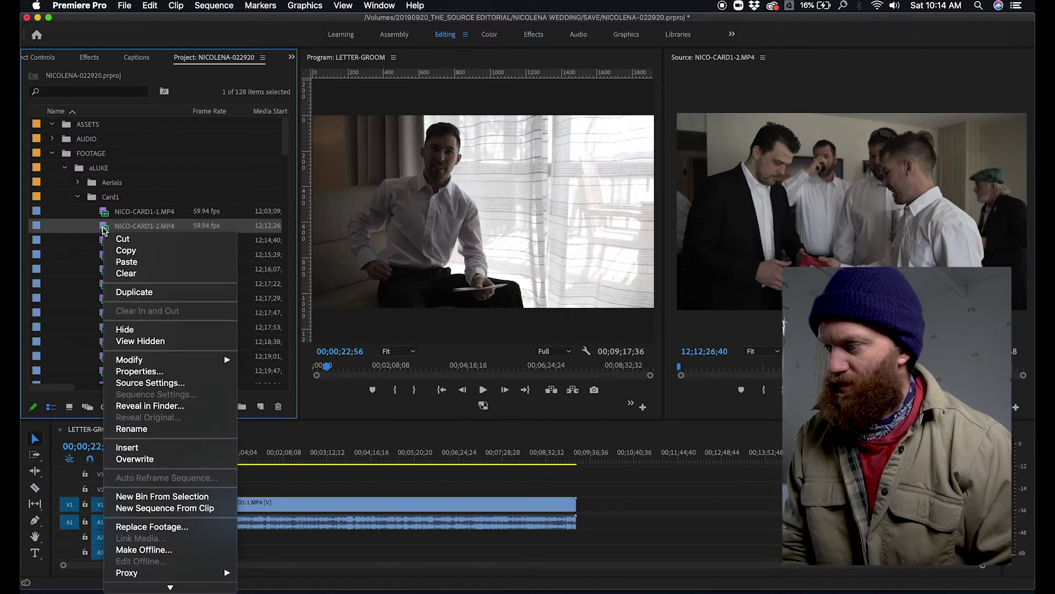
click(190, 509)
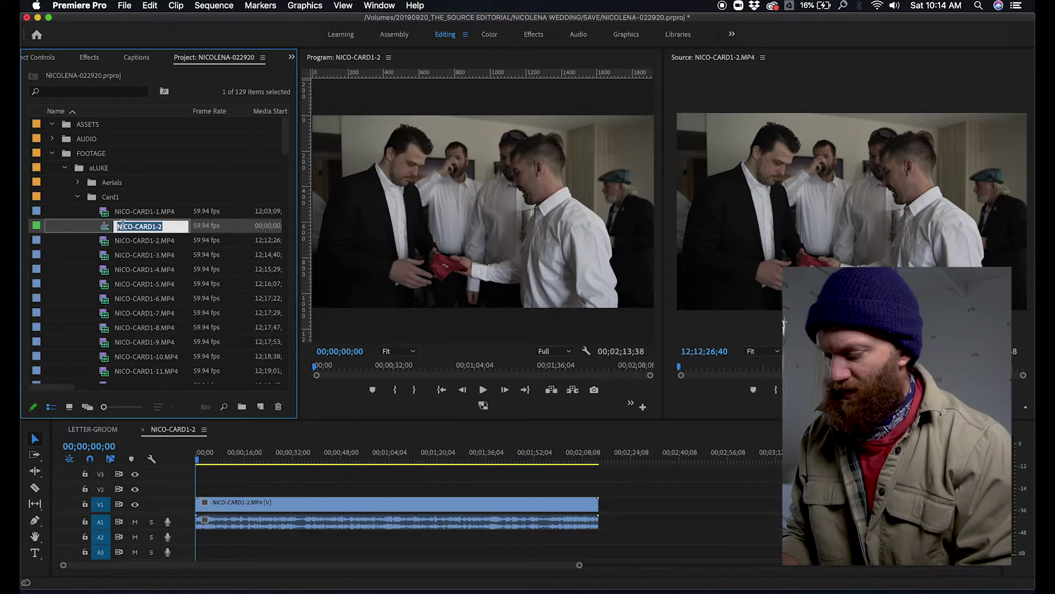
text(MORNING )
text(PRO)
text(P-GU)
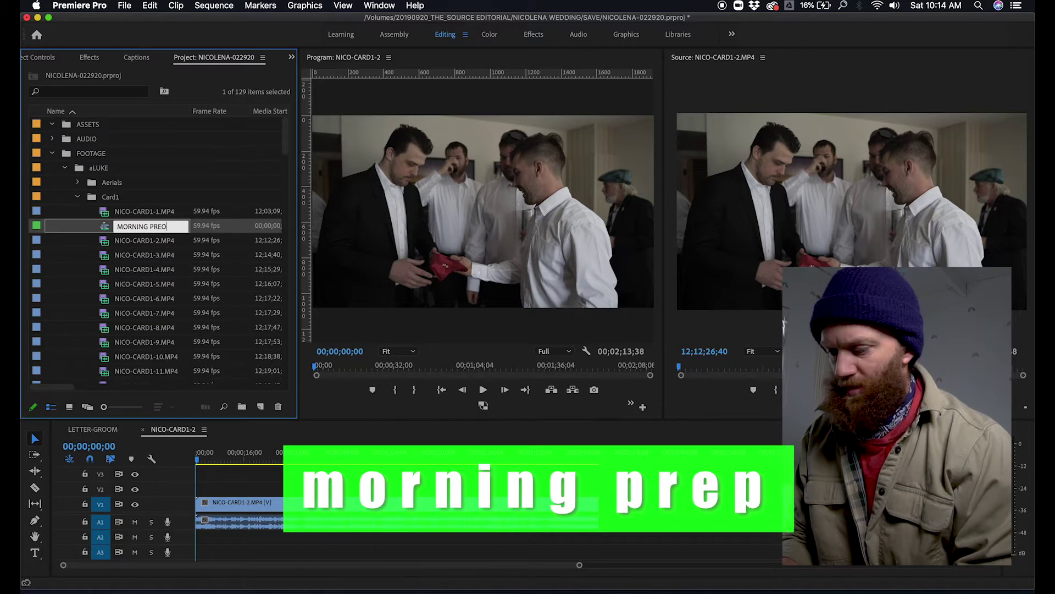
text(YS)
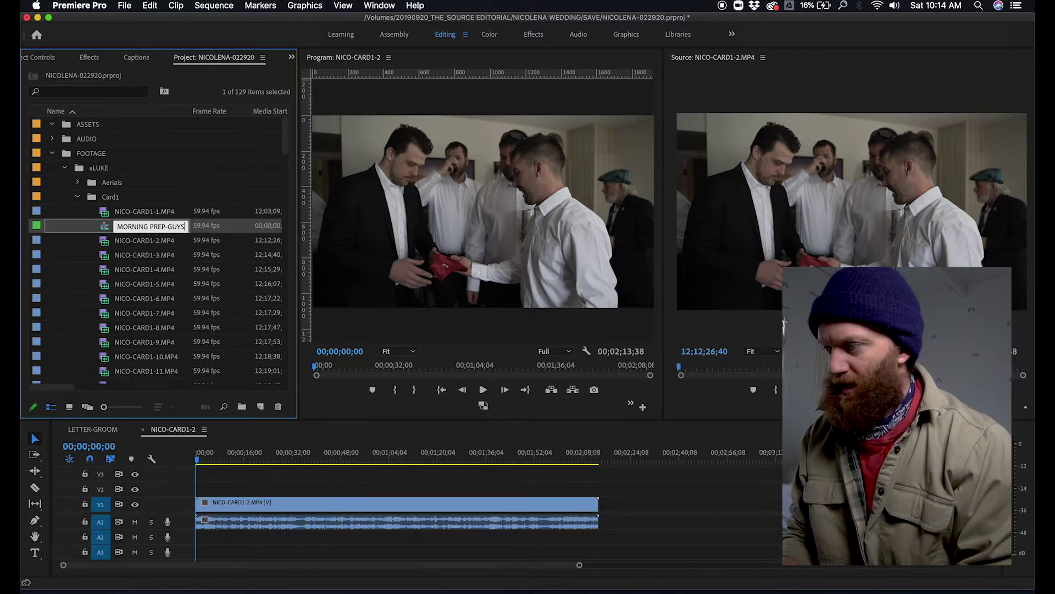
key(Return)
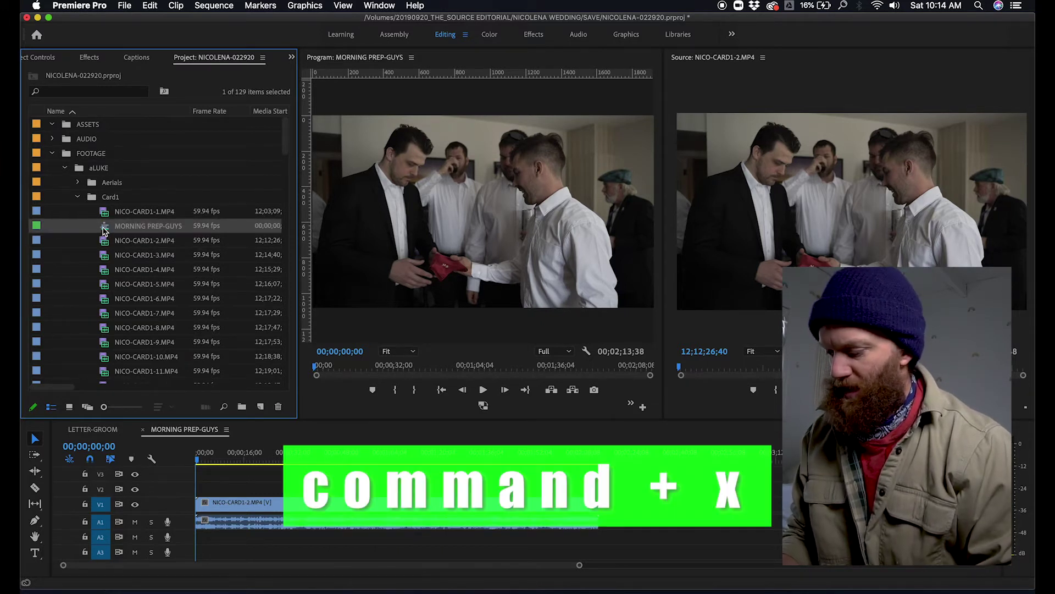
Move the MORNING PREP-GUYS sequence from the Card1 bin into the SEQ bin.
key(cmd+x)
scroll(103, 229, down, 20)
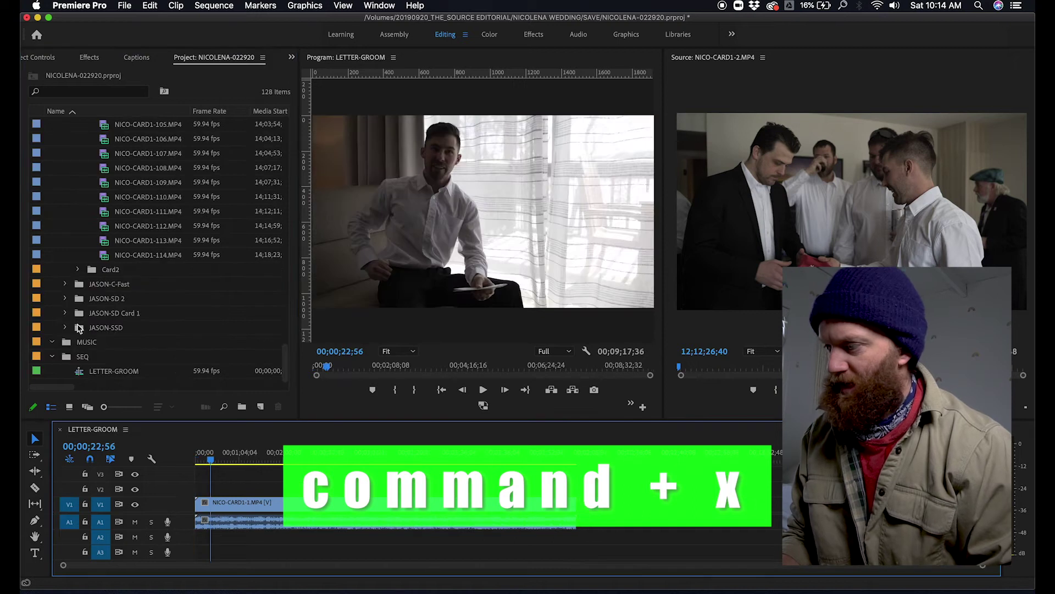
click(70, 357)
key(cmd+v)
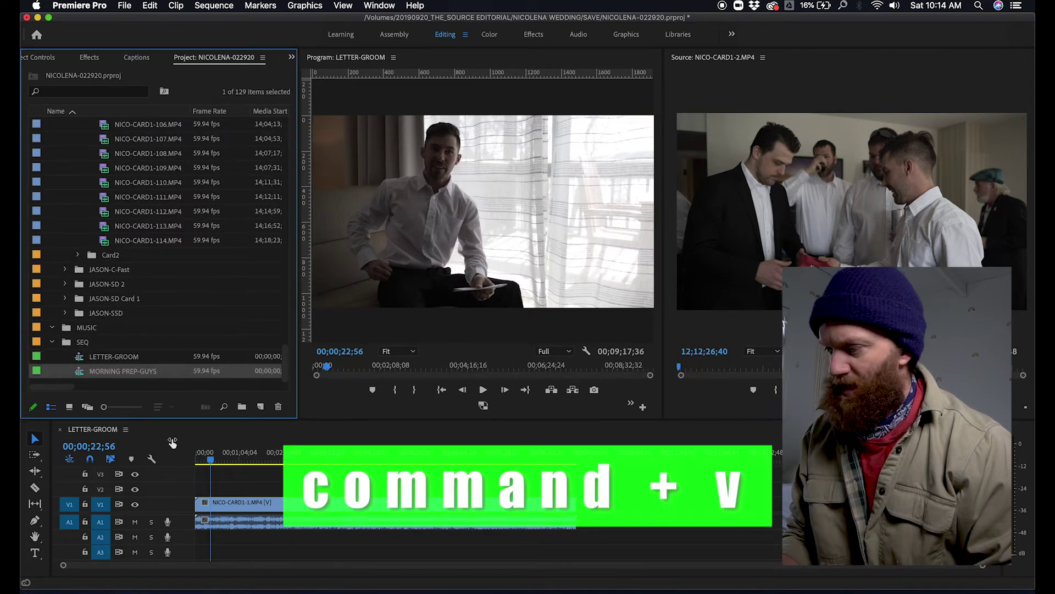
Open the MORNING PREP-GUYS sequence and delete the NICO-CARD1-2.MP4 clip with its audio from the timeline.
double_click(77, 372)
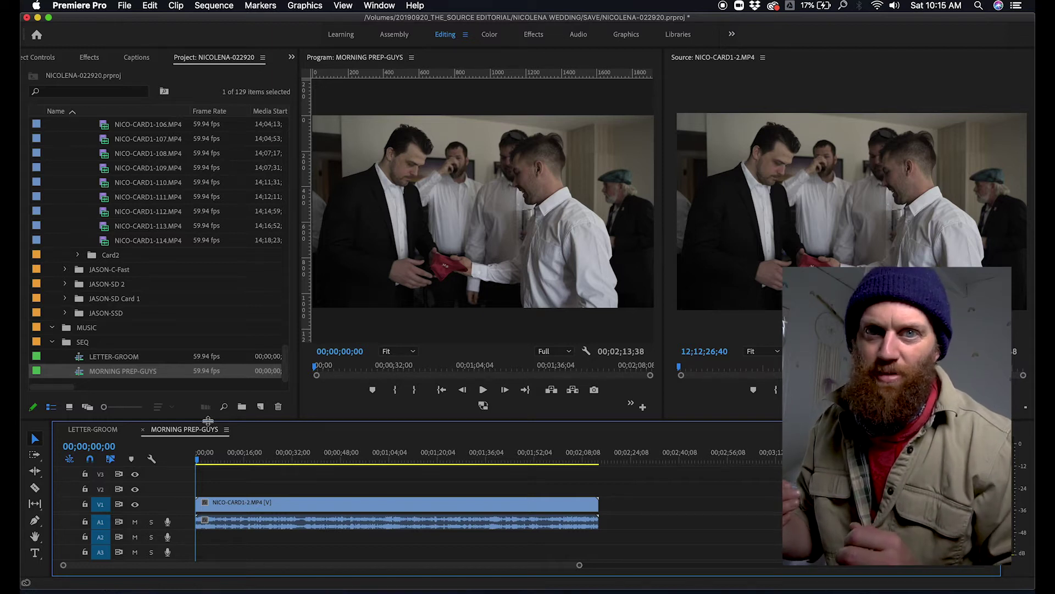
click(253, 504)
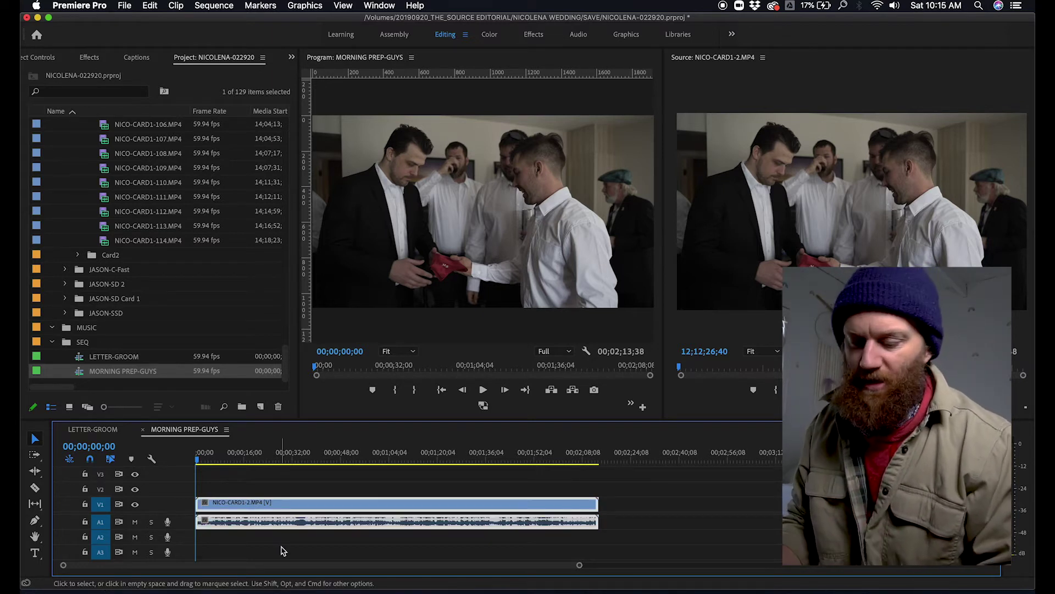
key(Delete)
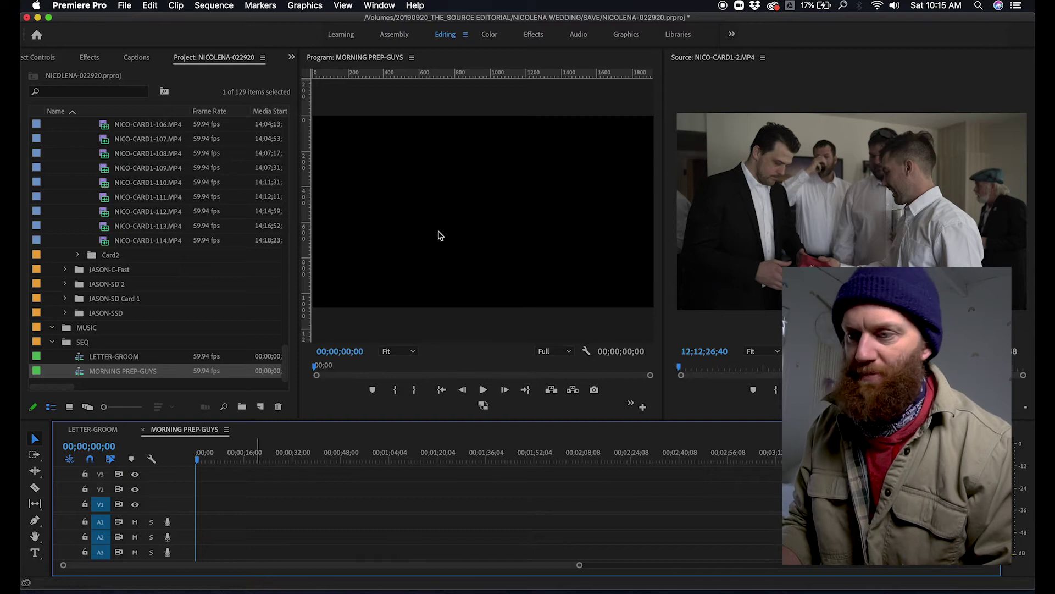
Show NICO-CARD1-2.MP4 in the Source Monitor, play and fast-forward it, then rewind and stop at about 12;12;38;38.
click(688, 365)
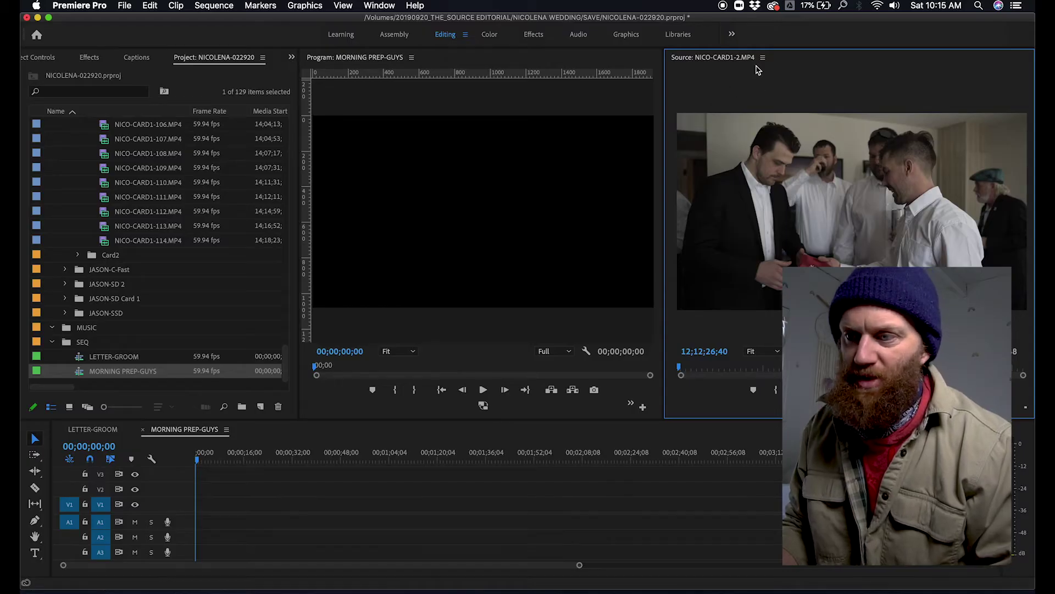
click(763, 59)
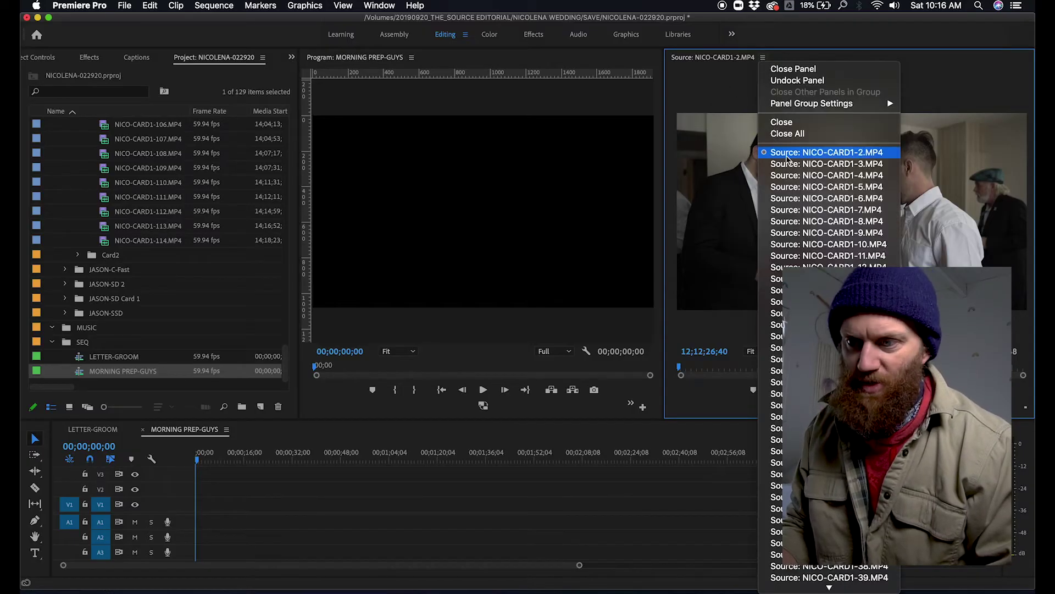
click(787, 158)
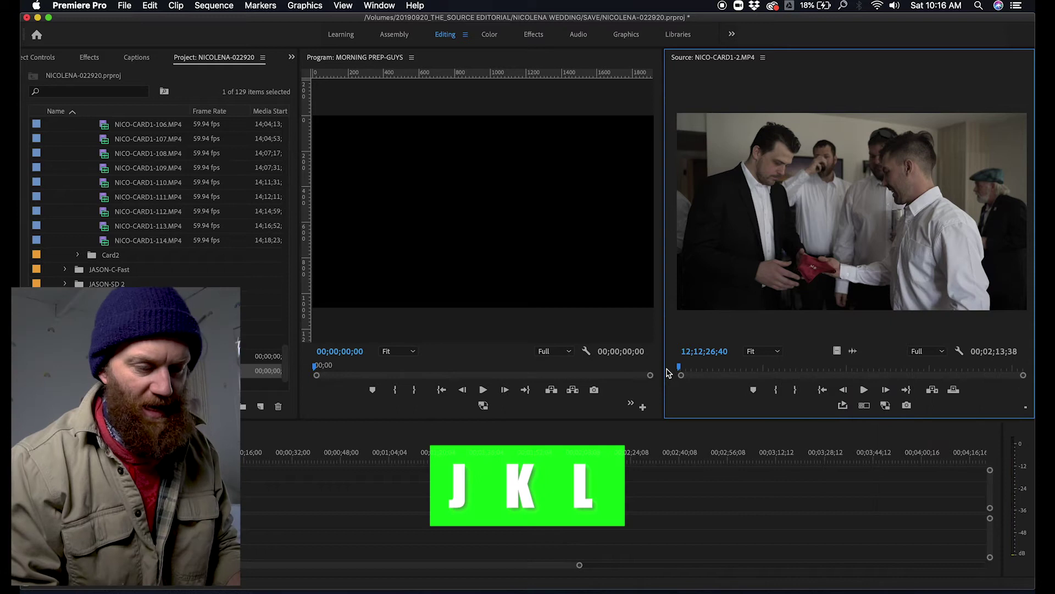
key(l)
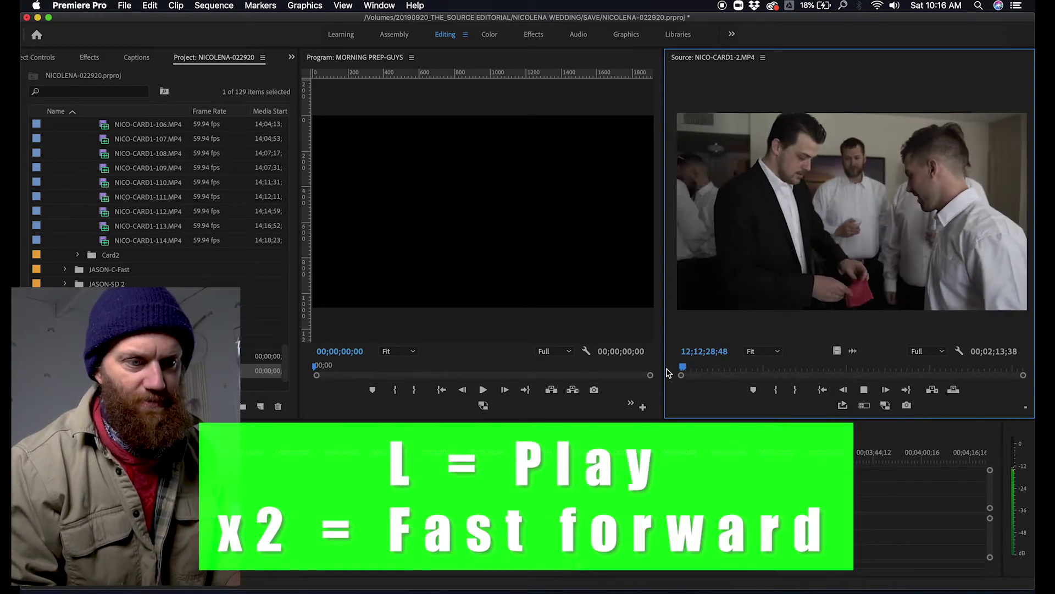
key(l)
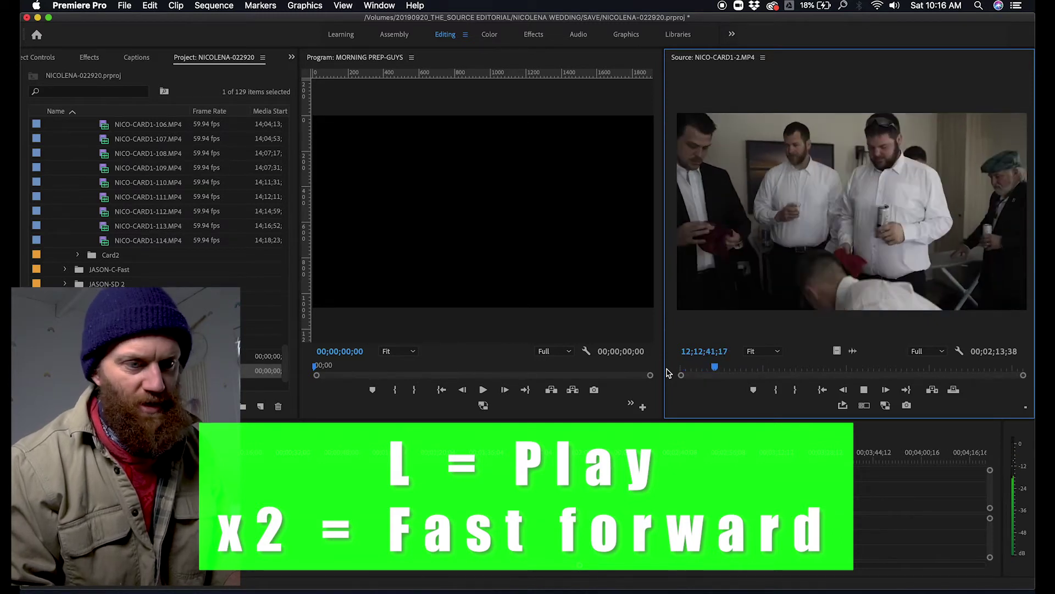
key(k)
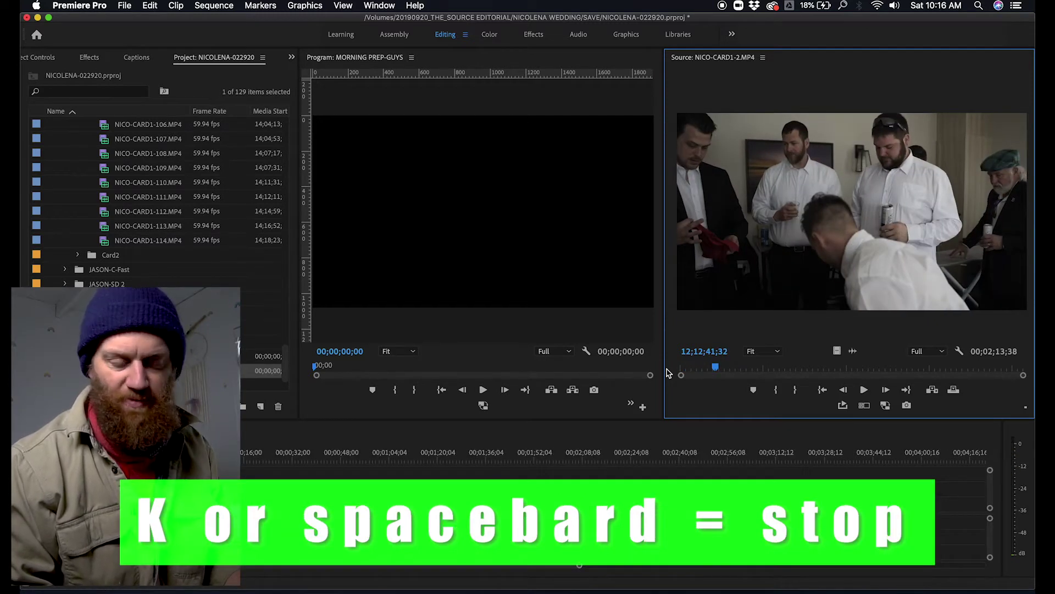
key(j)
key(j)
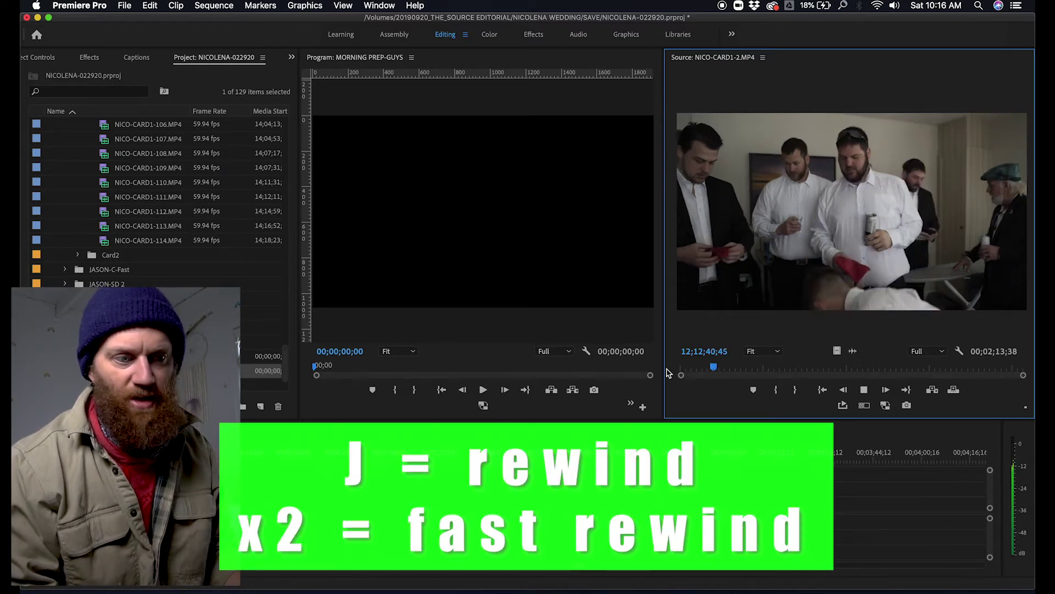
key(k)
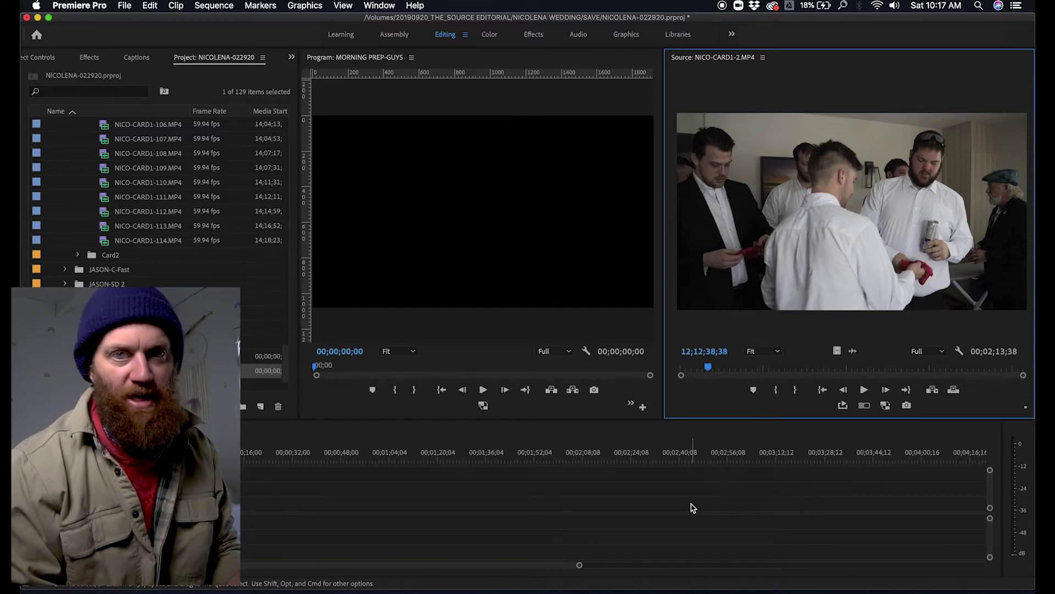
Open the keyboard shortcuts layout to examine the assigned playback and editing keys, and close it.
click(79, 5)
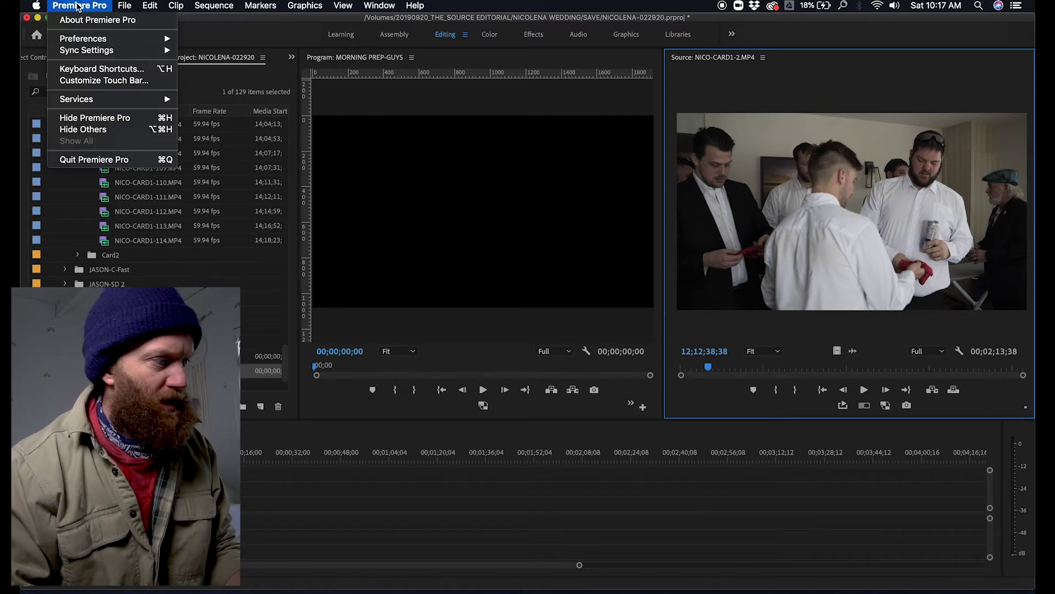
click(89, 69)
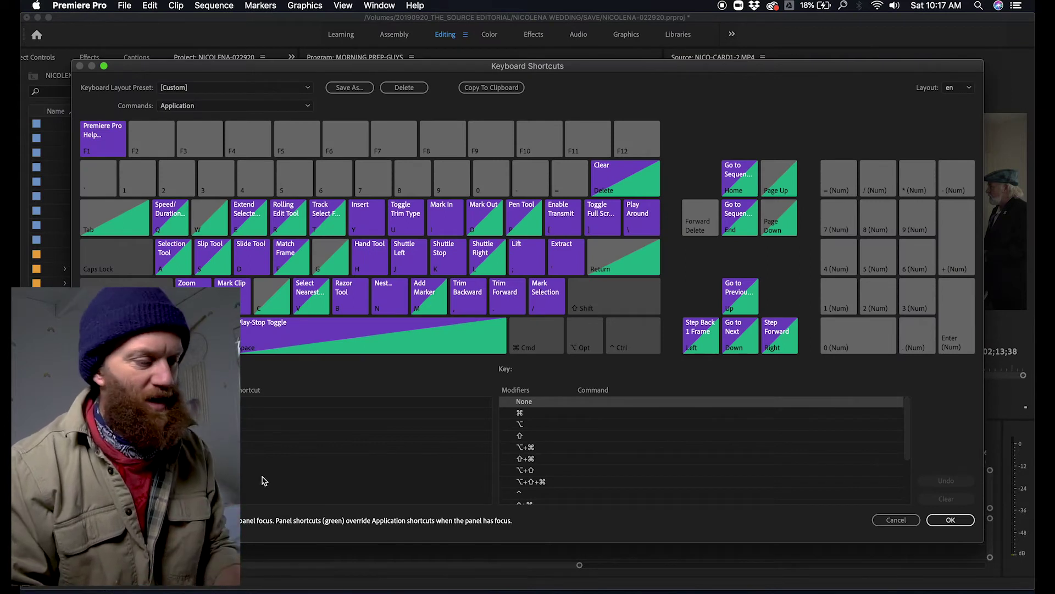
click(959, 522)
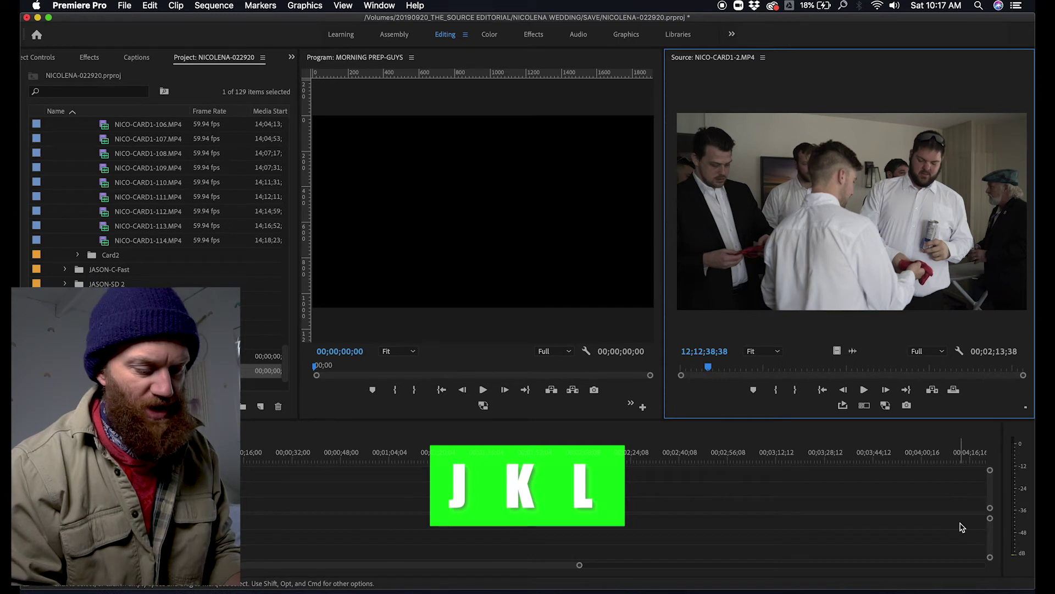
Shuttle NICO-CARD1-2.MP4 around 12;12;39;42 in the Source Monitor and mark an In-to-Out range about 00;00;02;29 long, stopping at 12;12;44;16.
key(l)
key(l)
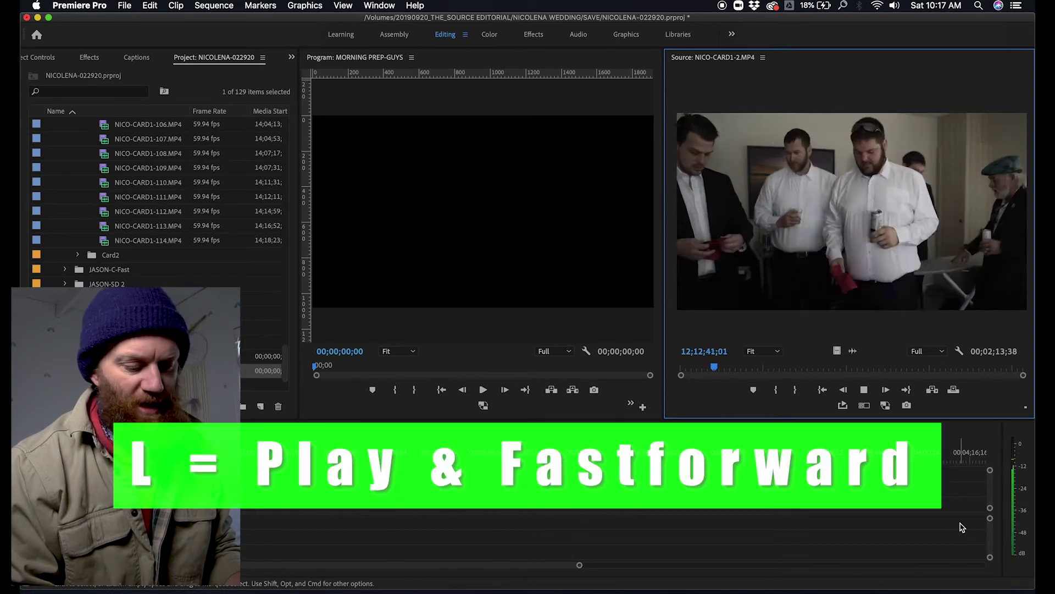
key(j)
key(j)
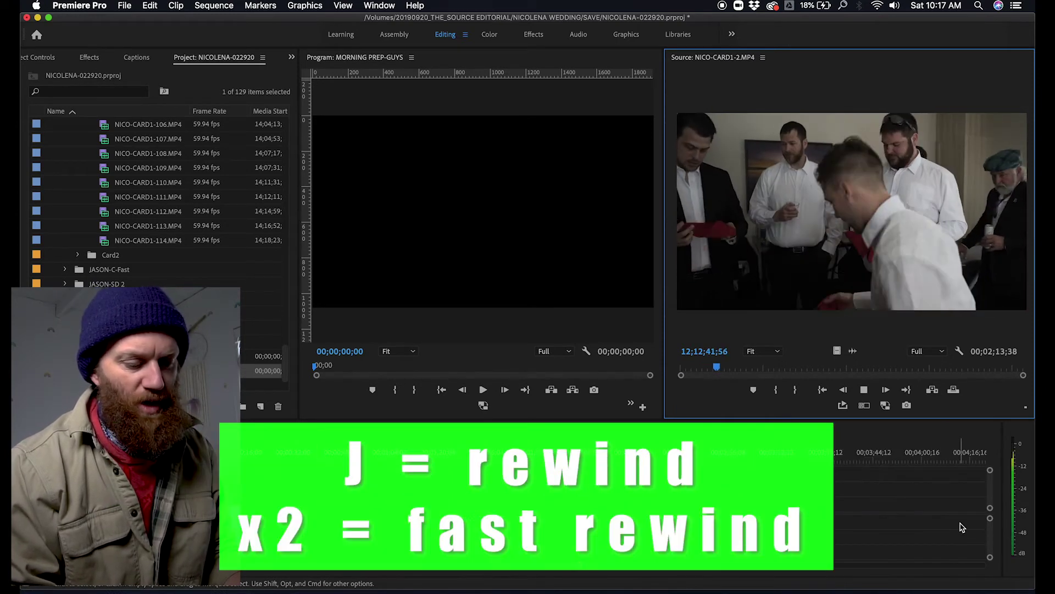
key(k)
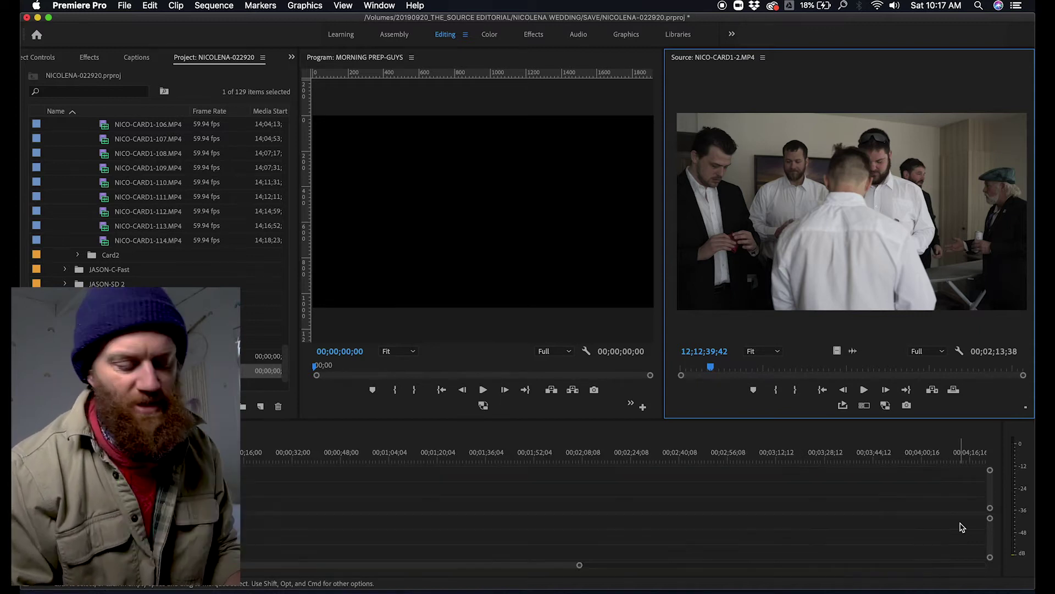
key(i)
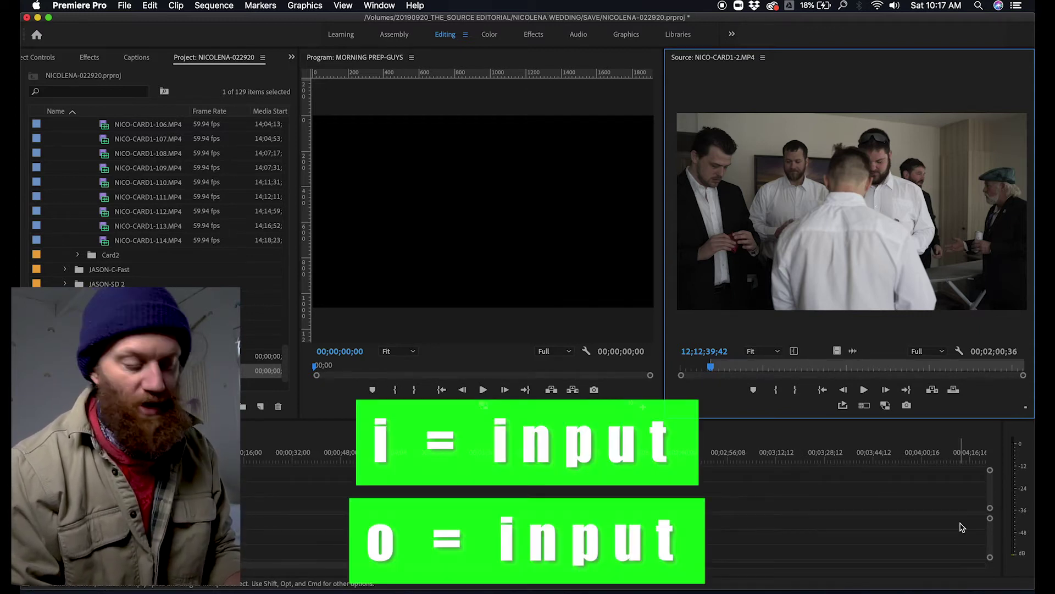
key(l)
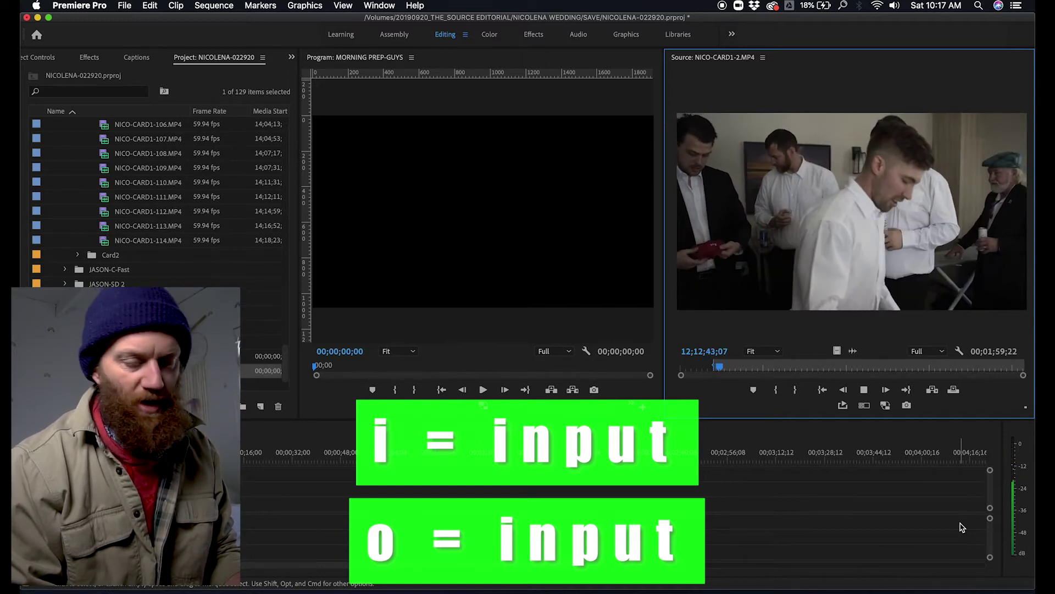
key(o)
key(k)
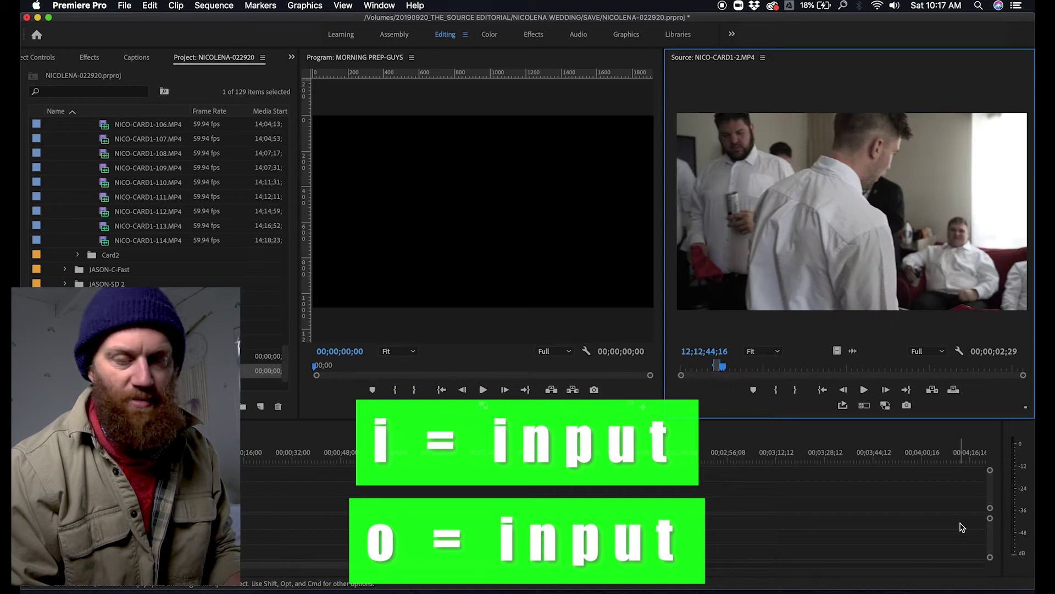
Fast-forward the source clip to the handshake and shuttle back and forth to stop just before it at 12;13;08;36.
key(l)
key(l)
key(l)
key(l)
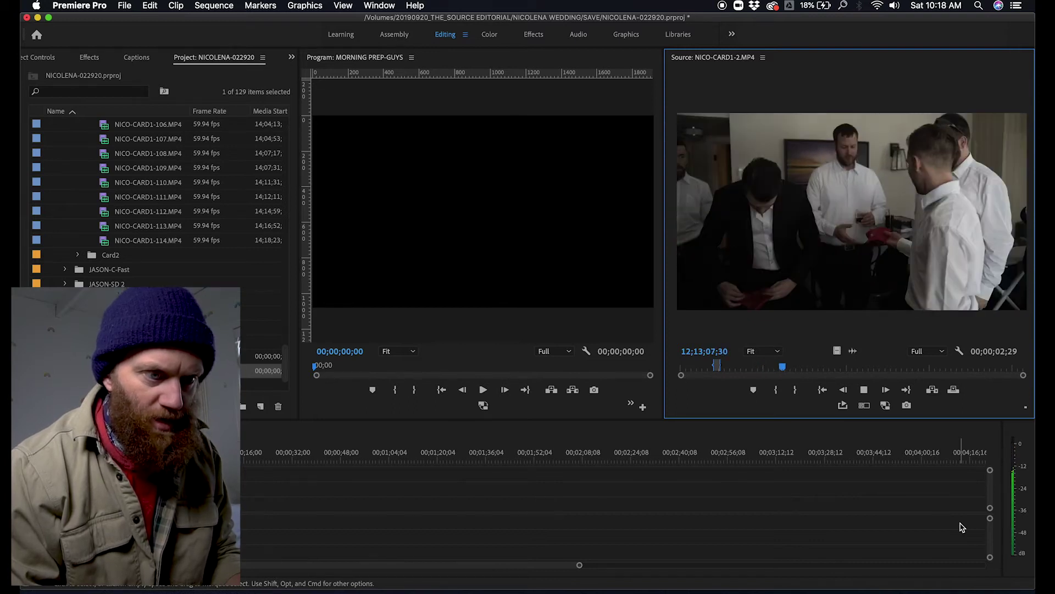
key(k)
key(j)
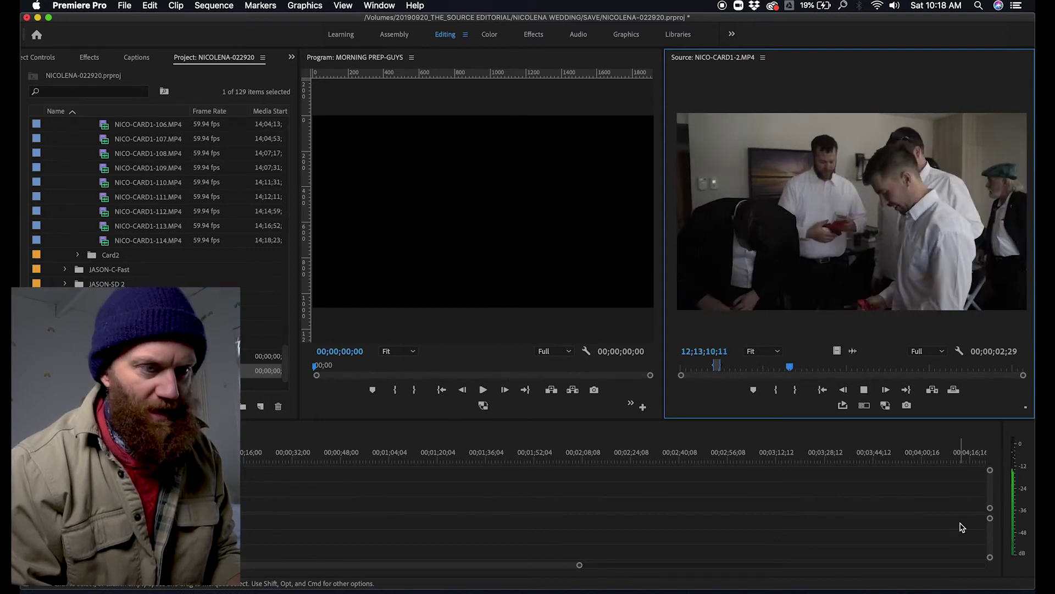
key(l)
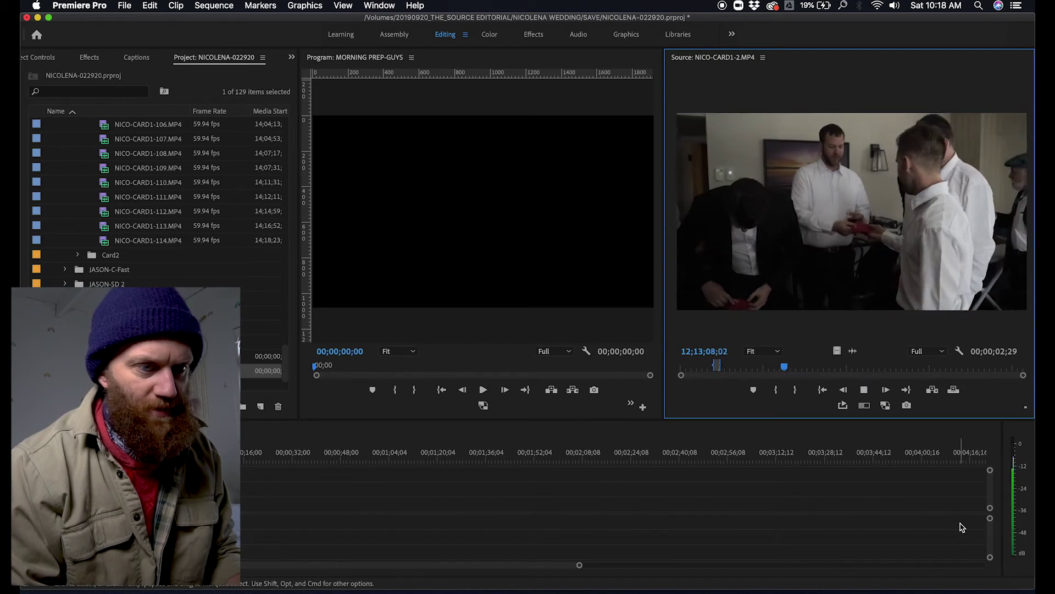
key(k)
key(j)
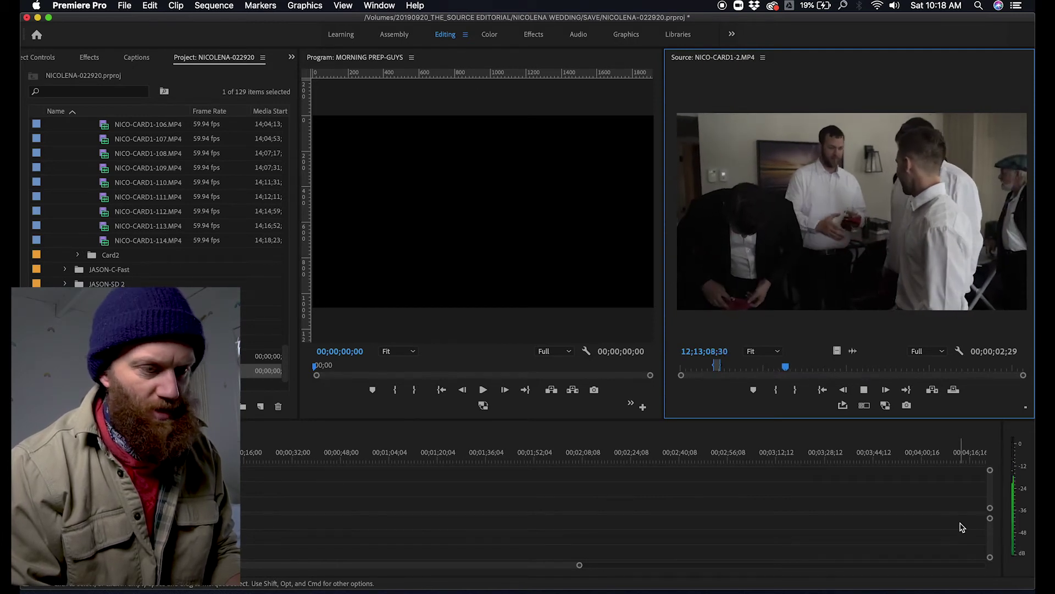
key(k)
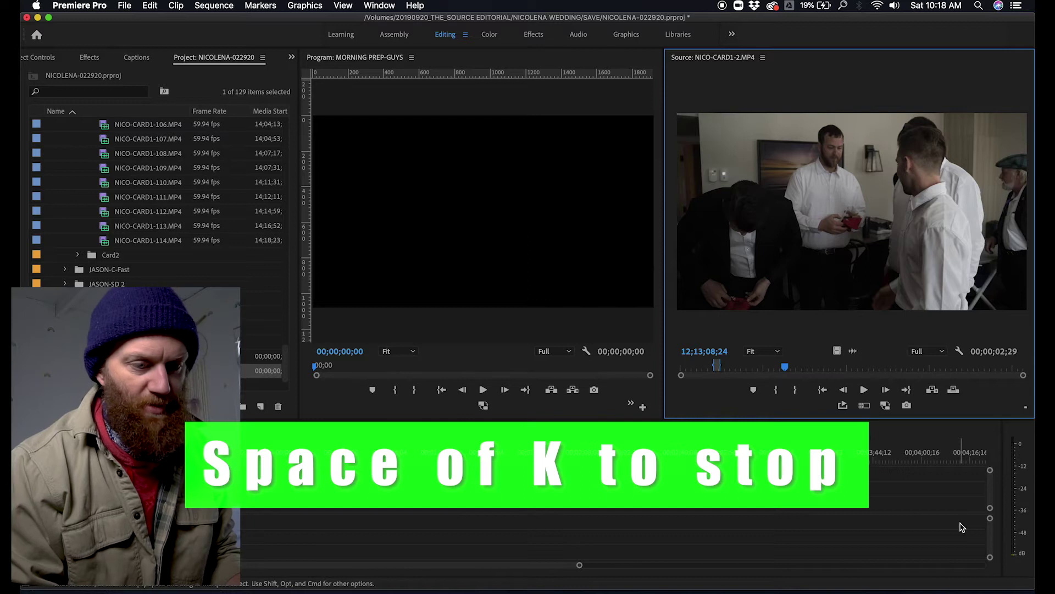
key(l)
key(k)
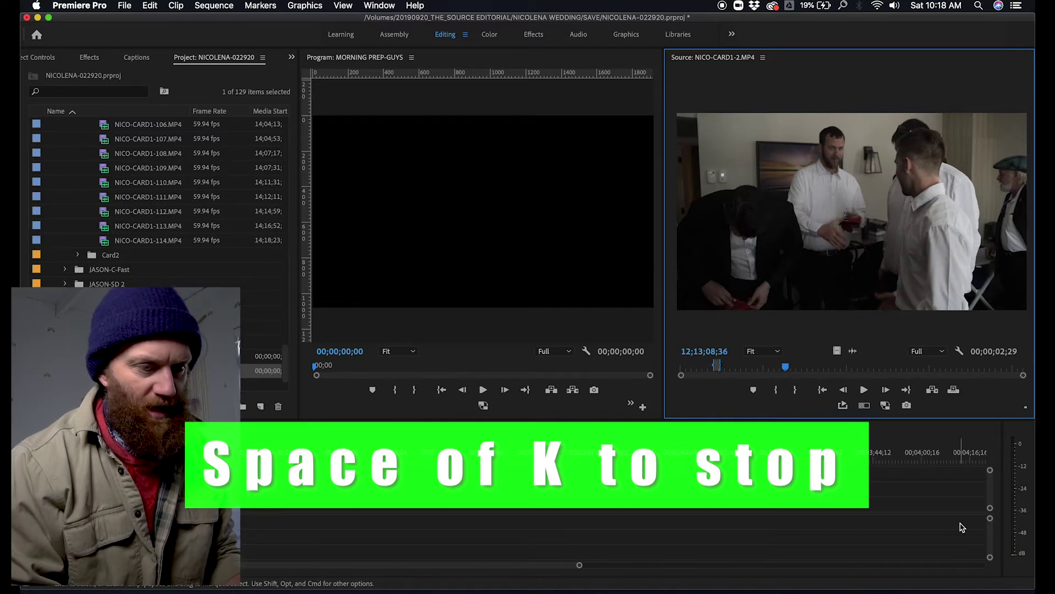
Mark the handshake in the source clip with an In point at 12;13;08;36 and an Out point at 12;13;09;47.
key(i)
key(l)
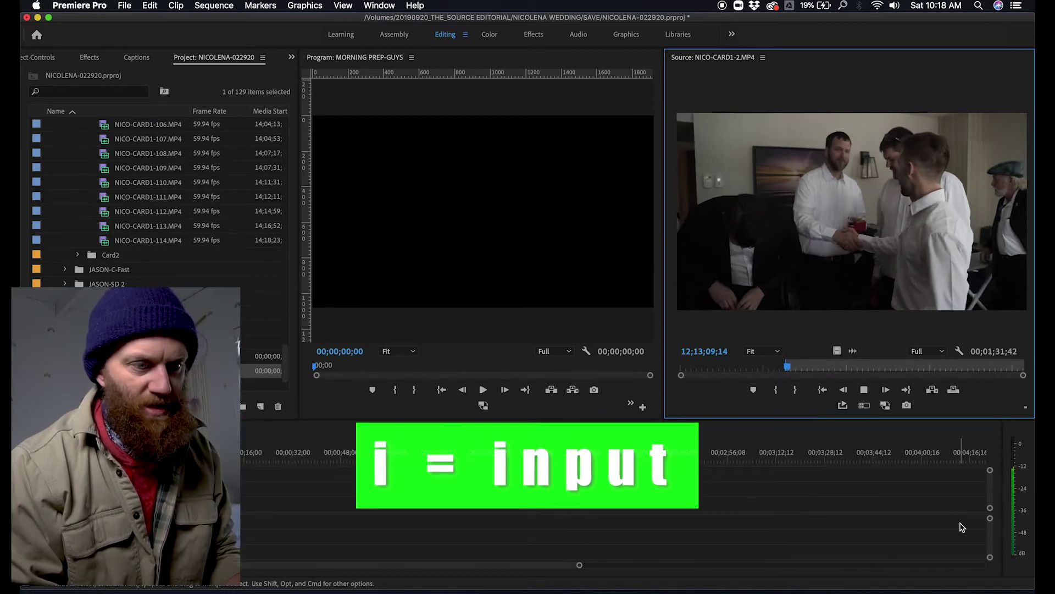
key(o)
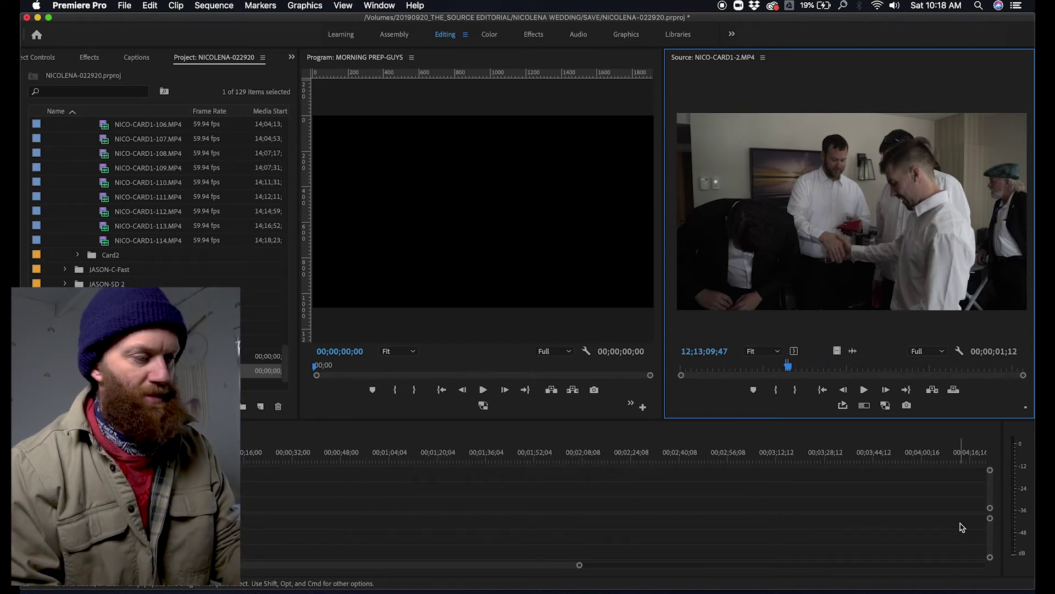
Make the MORNING PREP-GUYS sequence active, insert the marked handshake range into it twice and play the result.
click(92, 429)
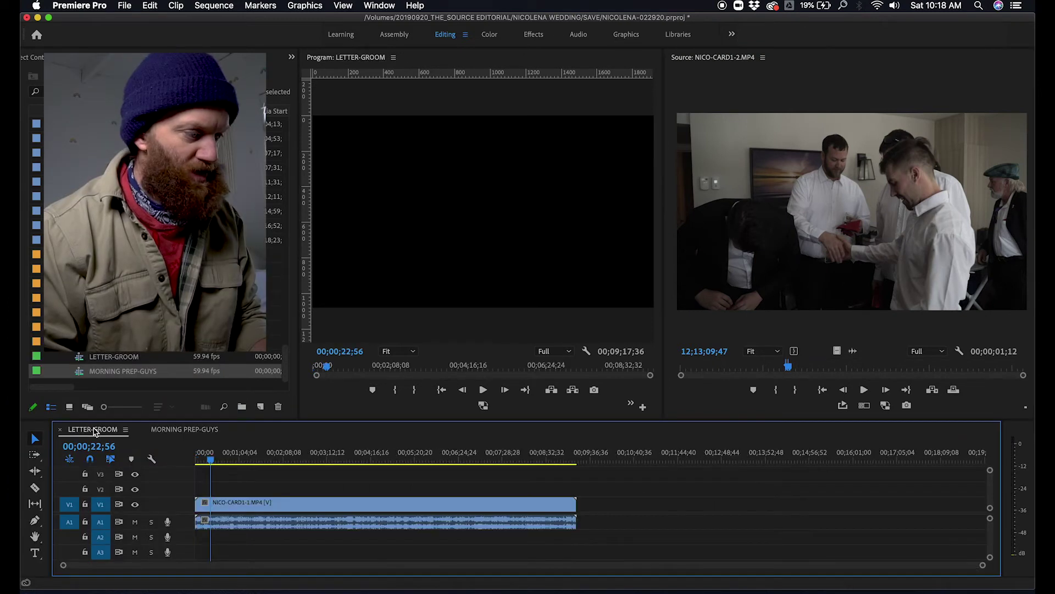
click(187, 429)
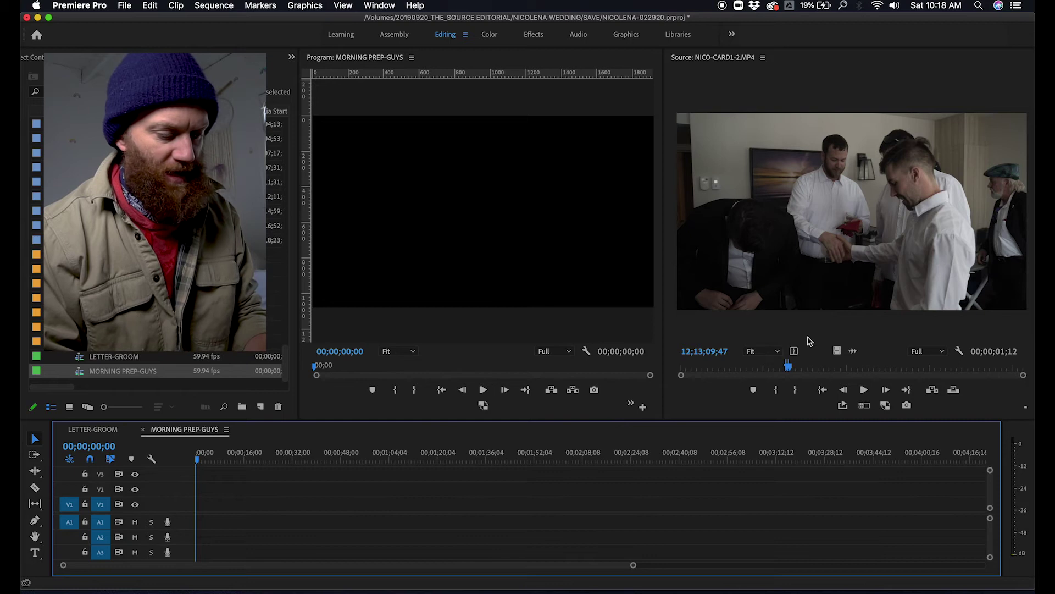
key(y)
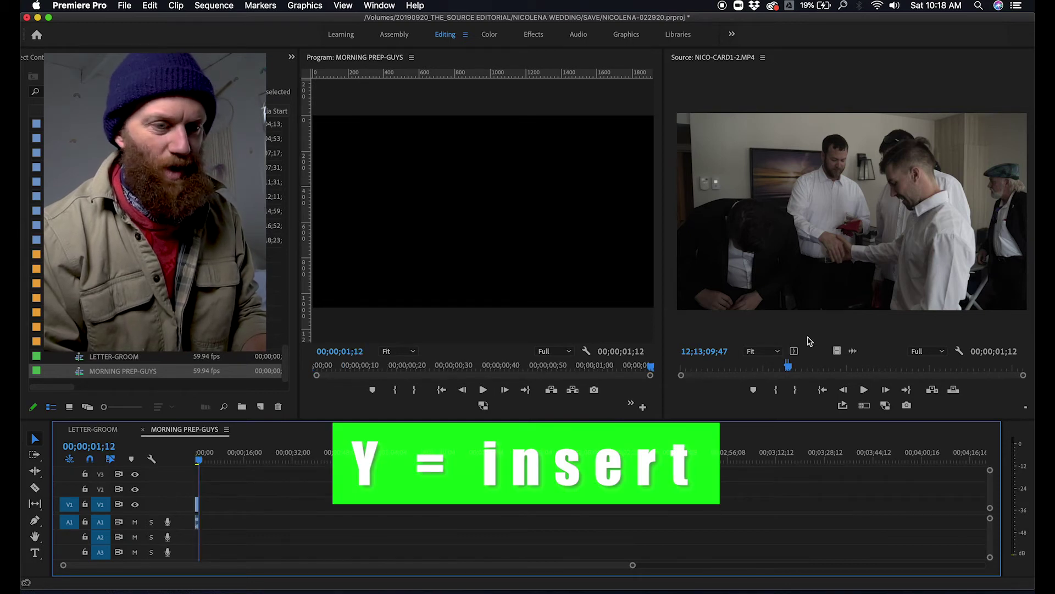
key(y)
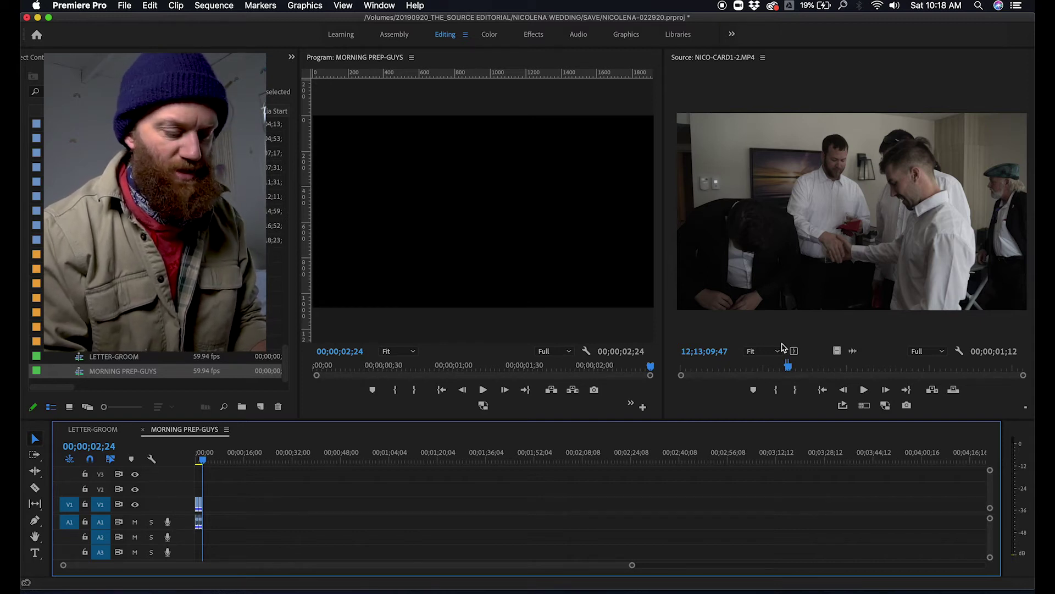
key(space)
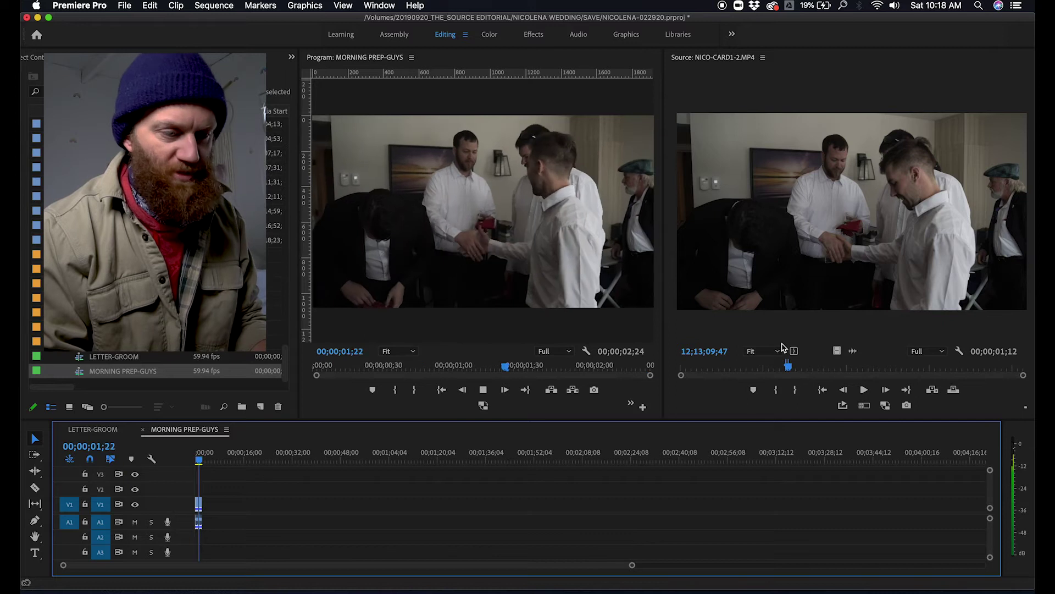
Mark the hug in the source clip from 12;13;16;48 to 12;13;19;31 and insert it into the MORNING PREP-GUYS timeline.
click(779, 329)
key(l)
key(l)
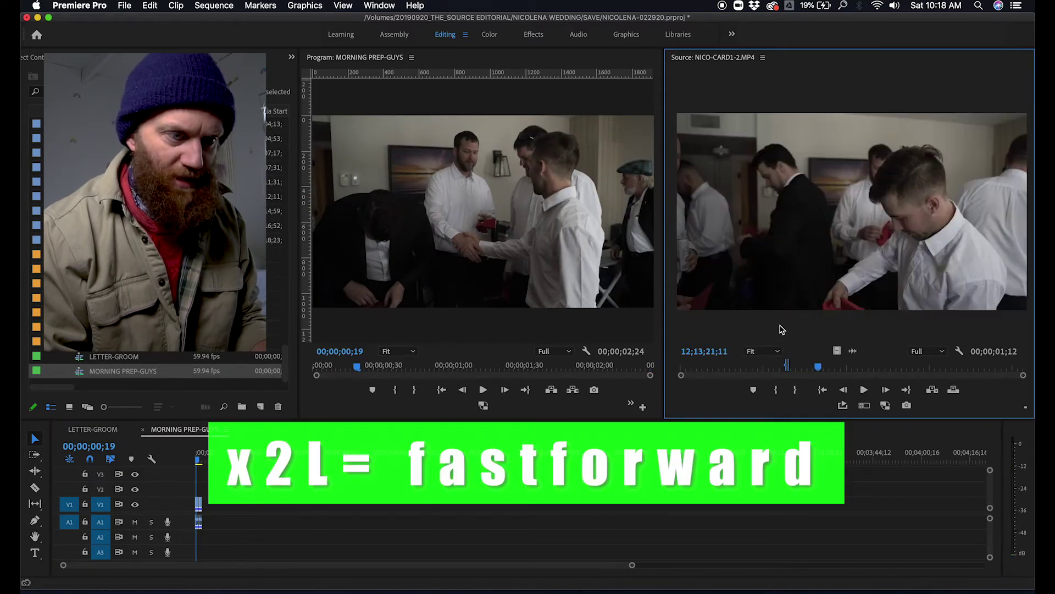
key(j)
key(j)
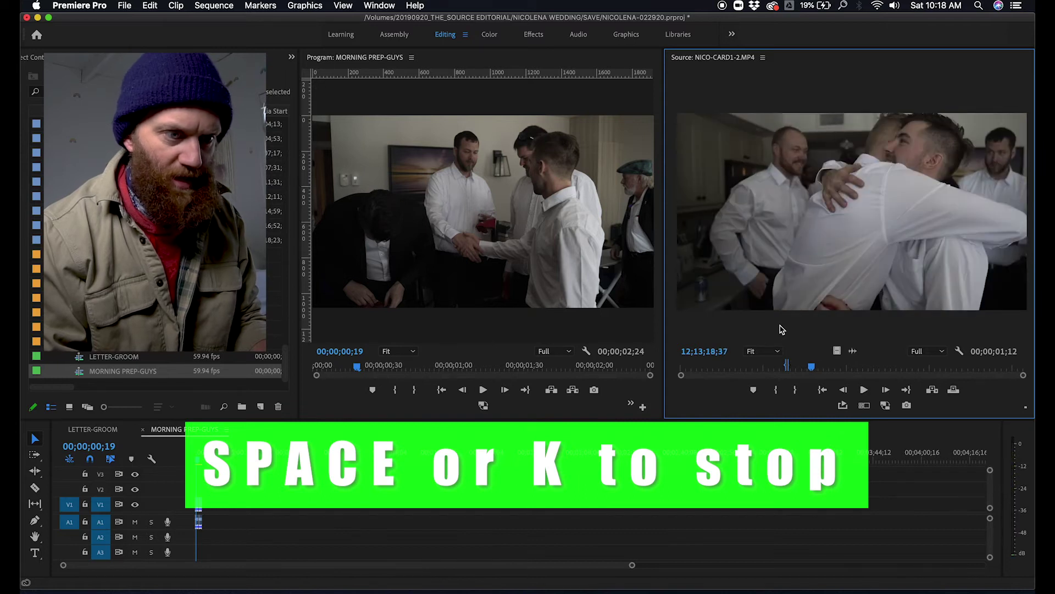
key(k)
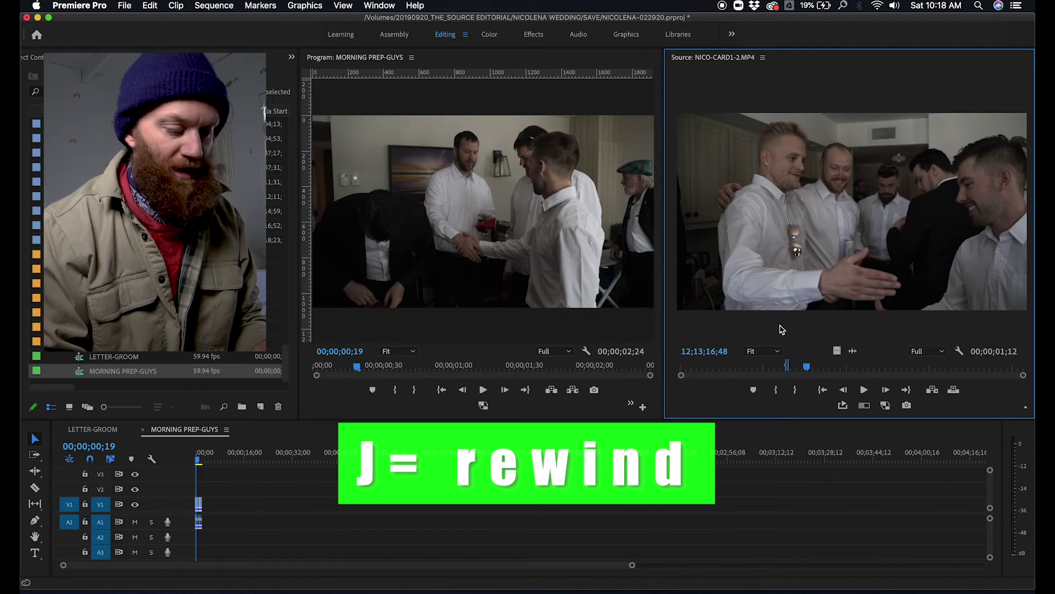
key(i)
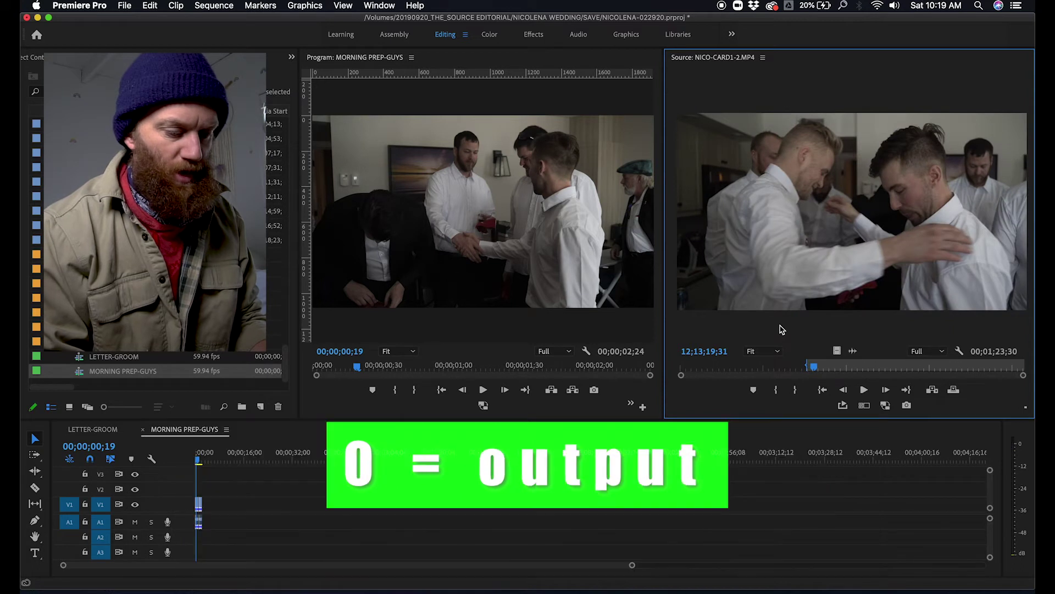
key(o)
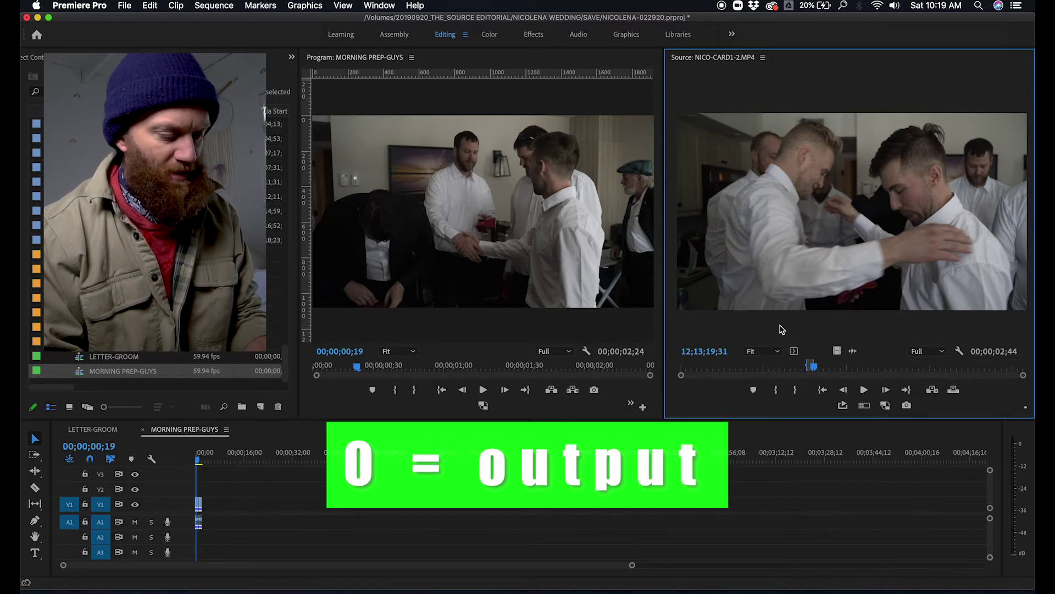
key(y)
key(y)
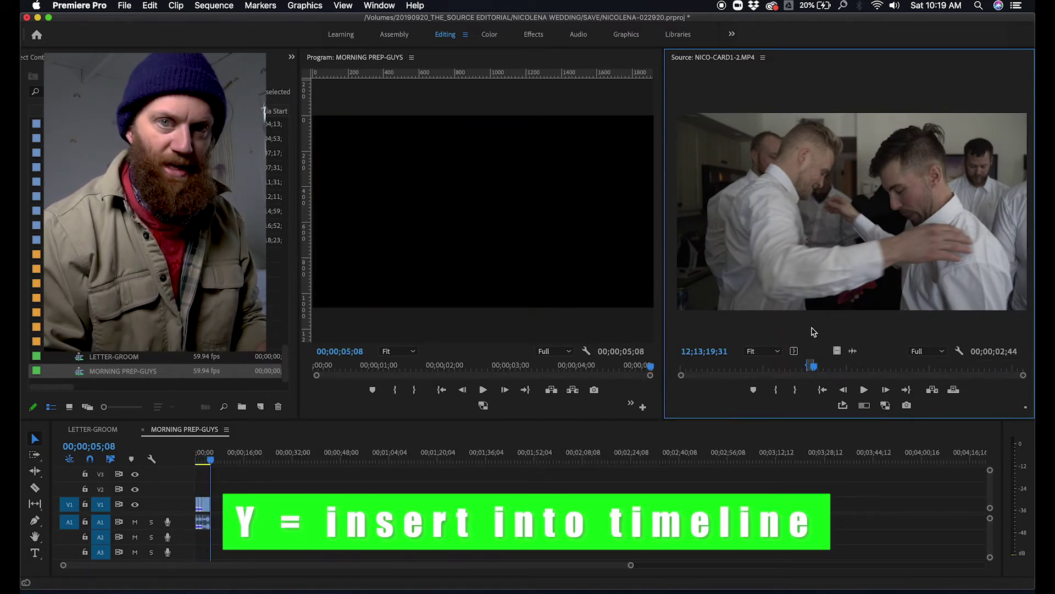
Mark the next hug in the source clip from 12;13;24;15 to 12;13;26;53 and insert it at the end of the timeline.
key(space)
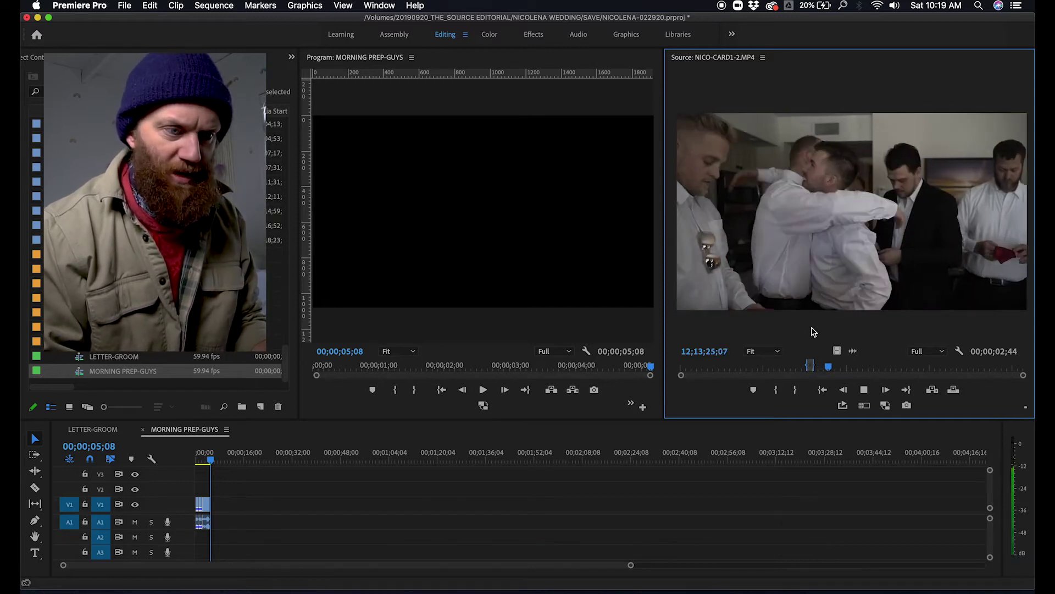
key(space)
key(j)
key(j)
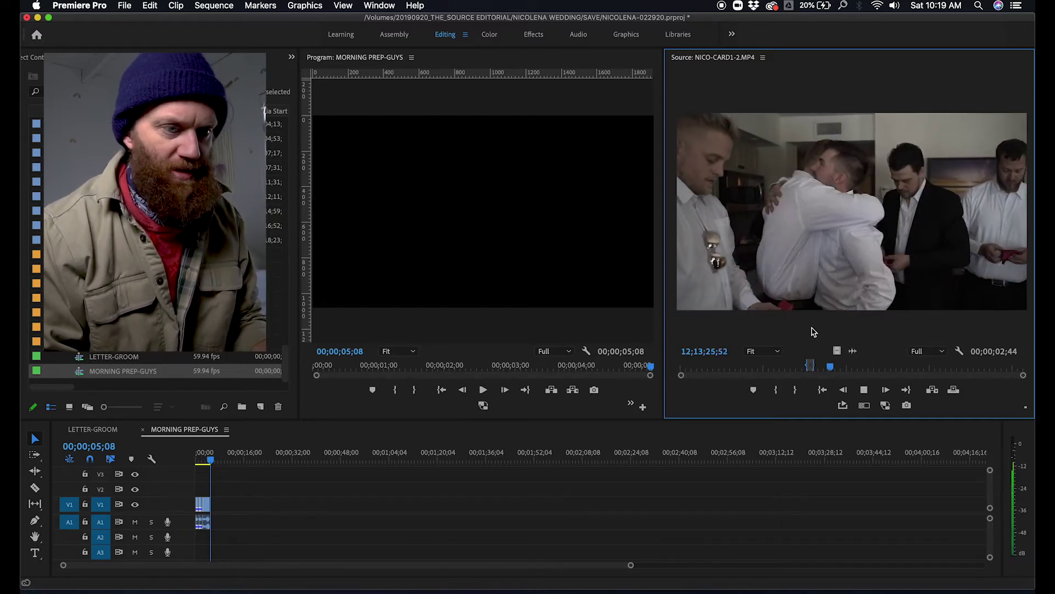
key(l)
key(k)
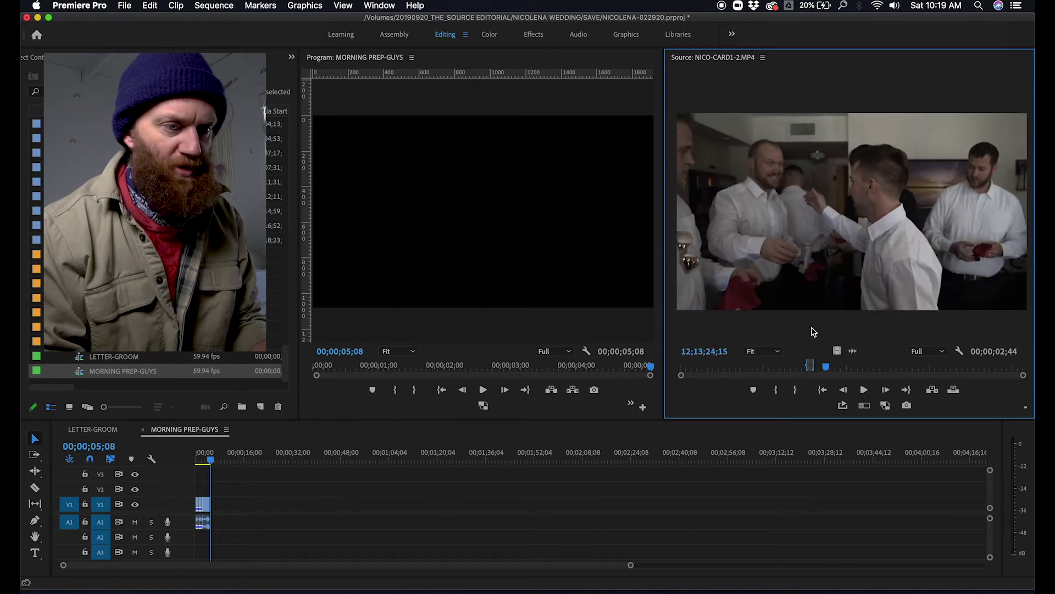
key(i)
key(space)
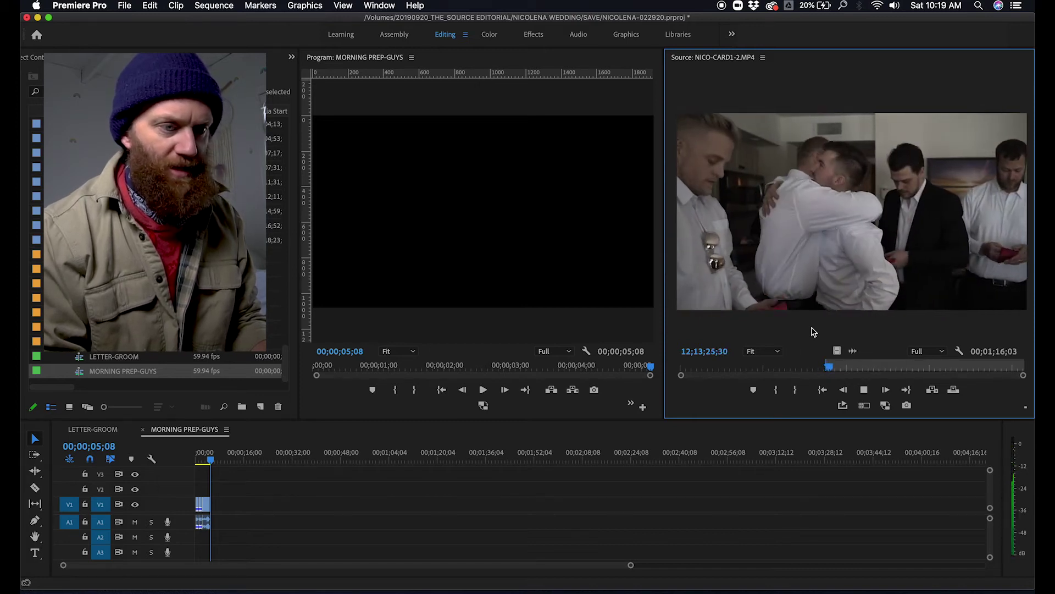
key(o)
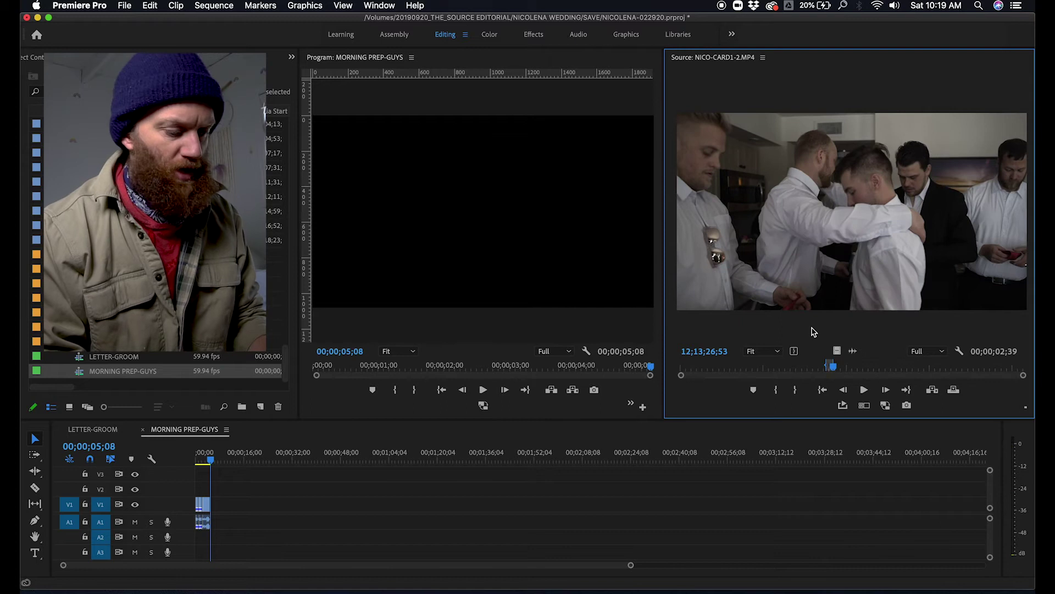
key(.)
Fast-forward through the rest of NICO-CARD1-2.MP4 to its end to look for more usable moments.
key(l)
key(l)
key(l)
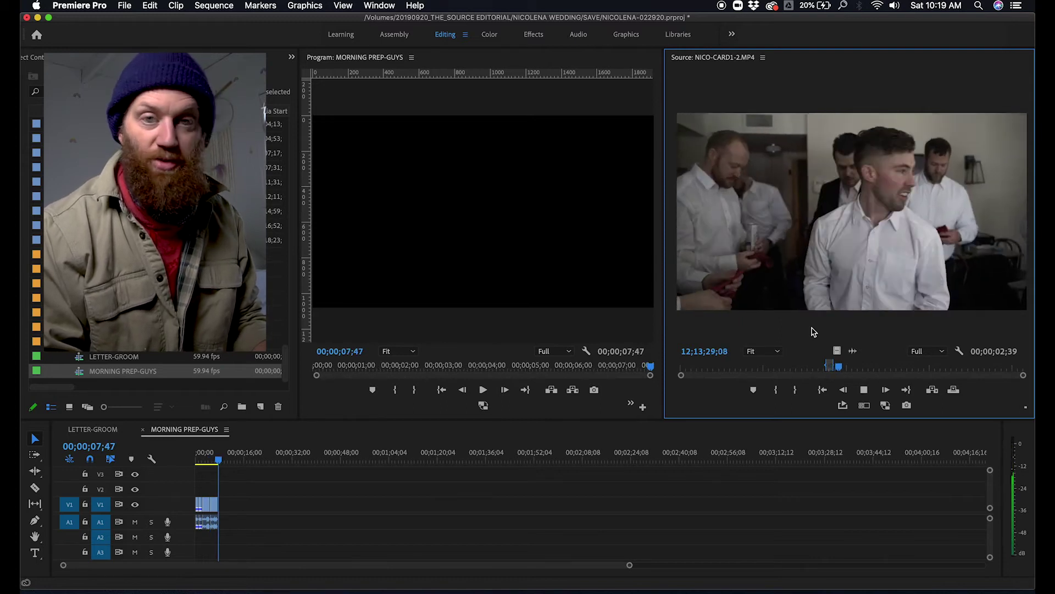
key(l)
key(l)
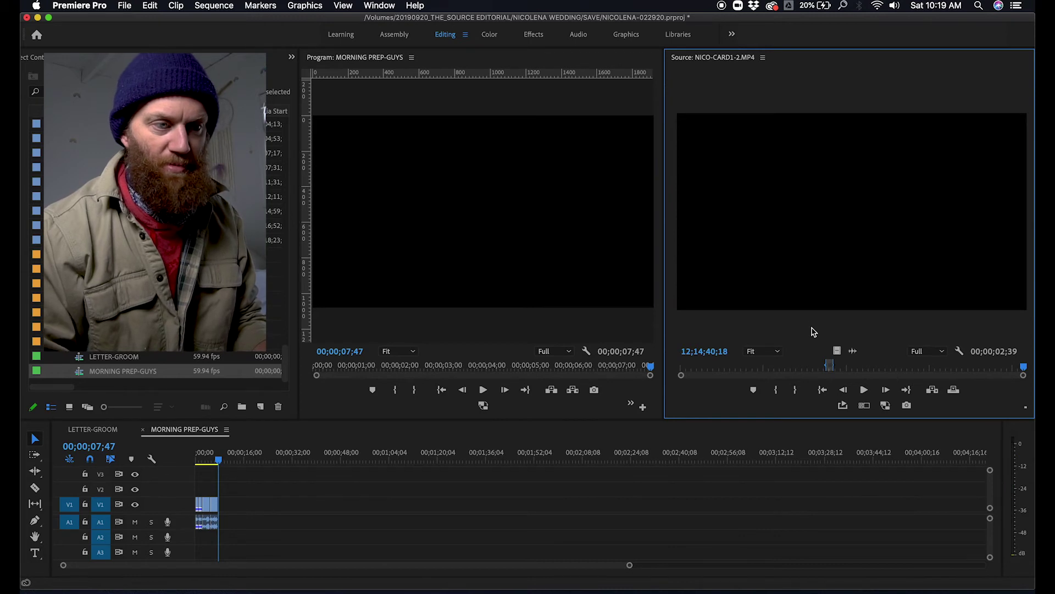
Load NICO-CARD1-3.MP4 in the source monitor and play its opening seconds.
click(764, 59)
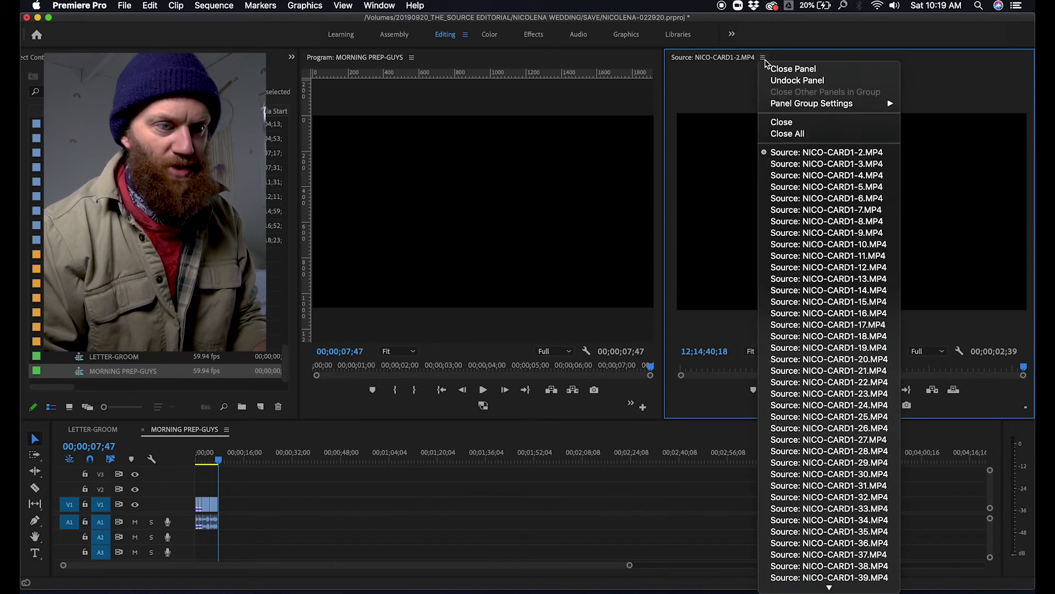
click(804, 165)
key(l)
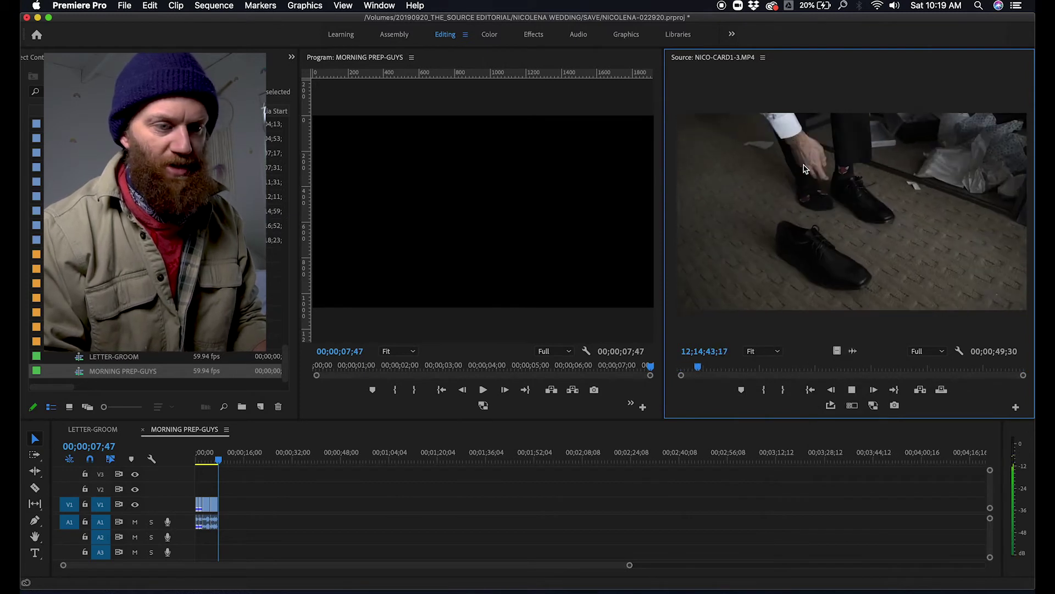
key(k)
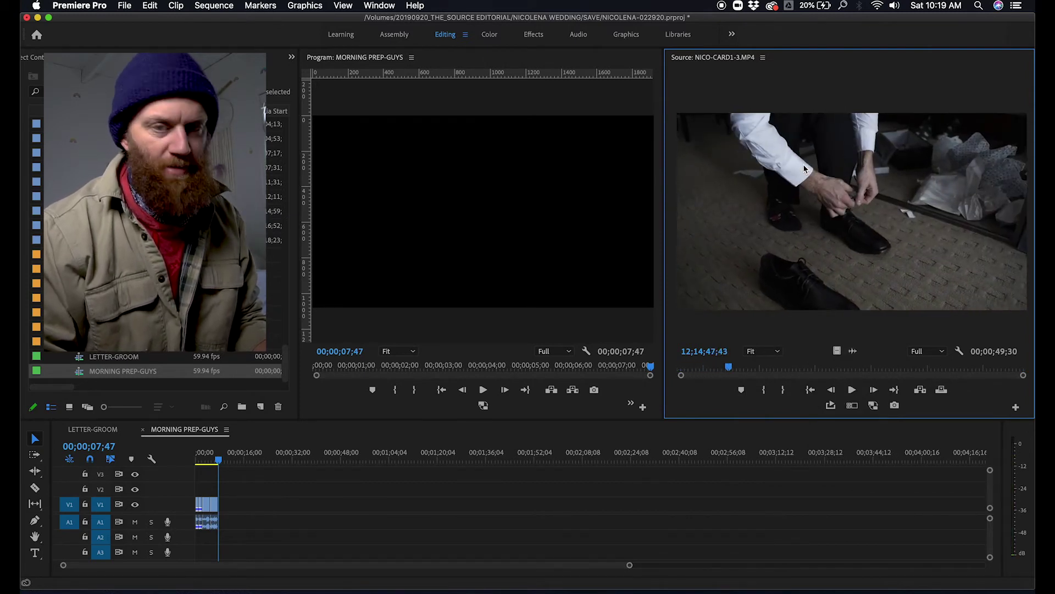
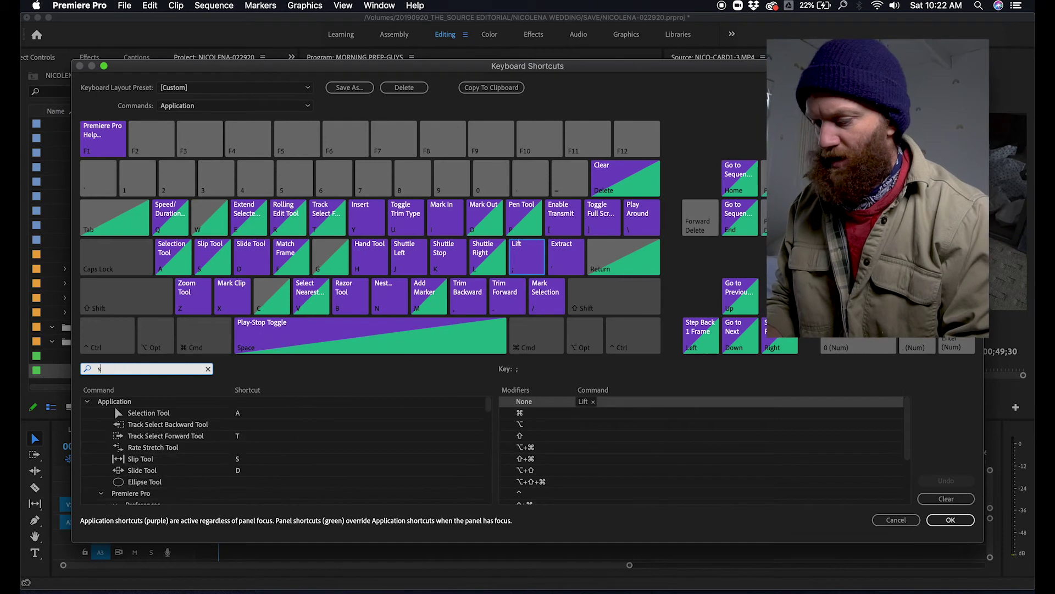
Find the Source Clip: Next command in the keyboard shortcuts and assign Shift+L to it.
text(lip next)
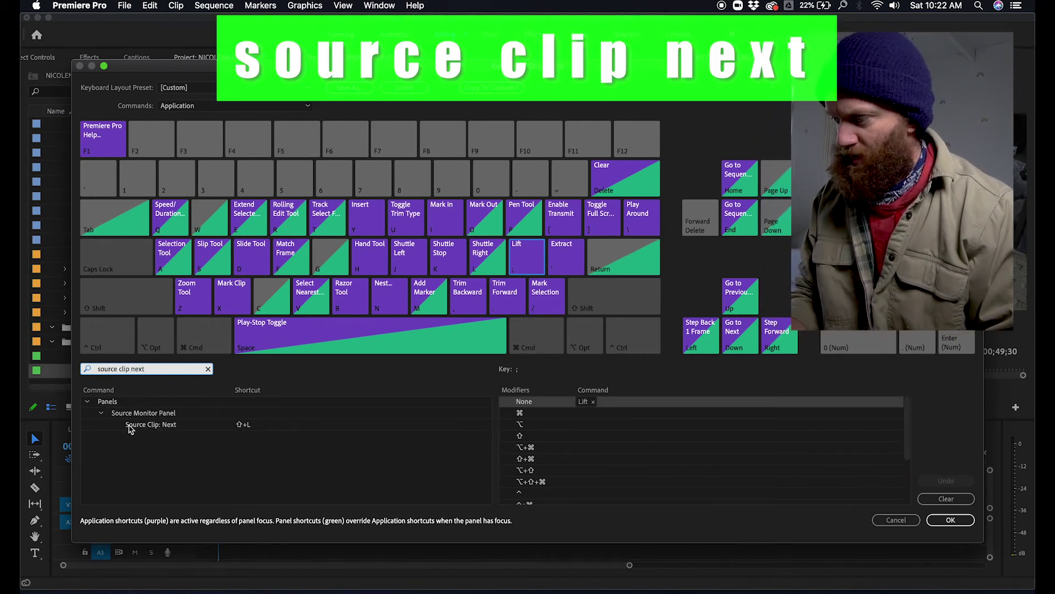
click(247, 427)
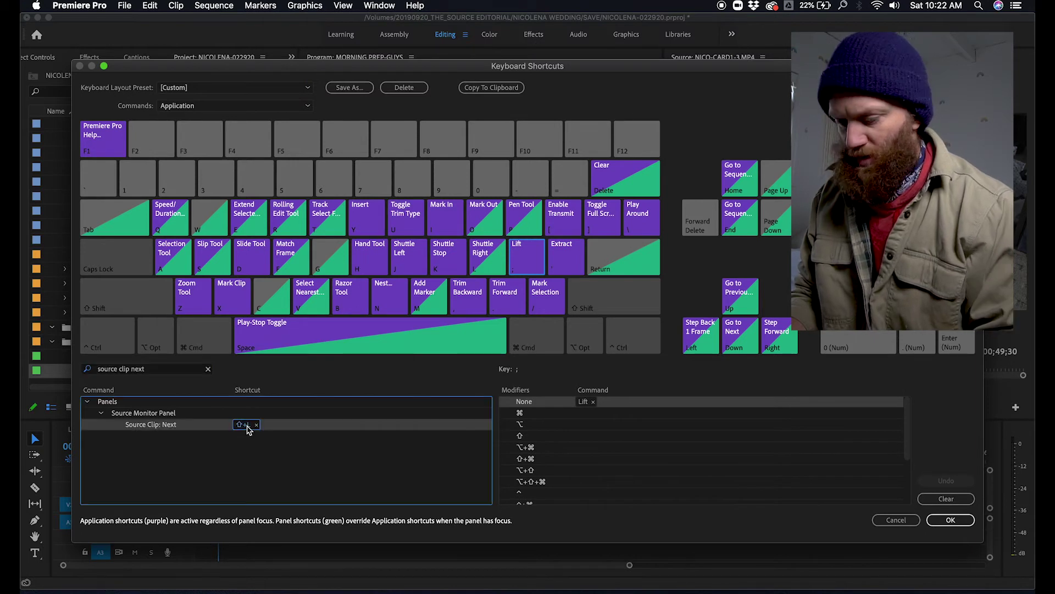
key(shift+l)
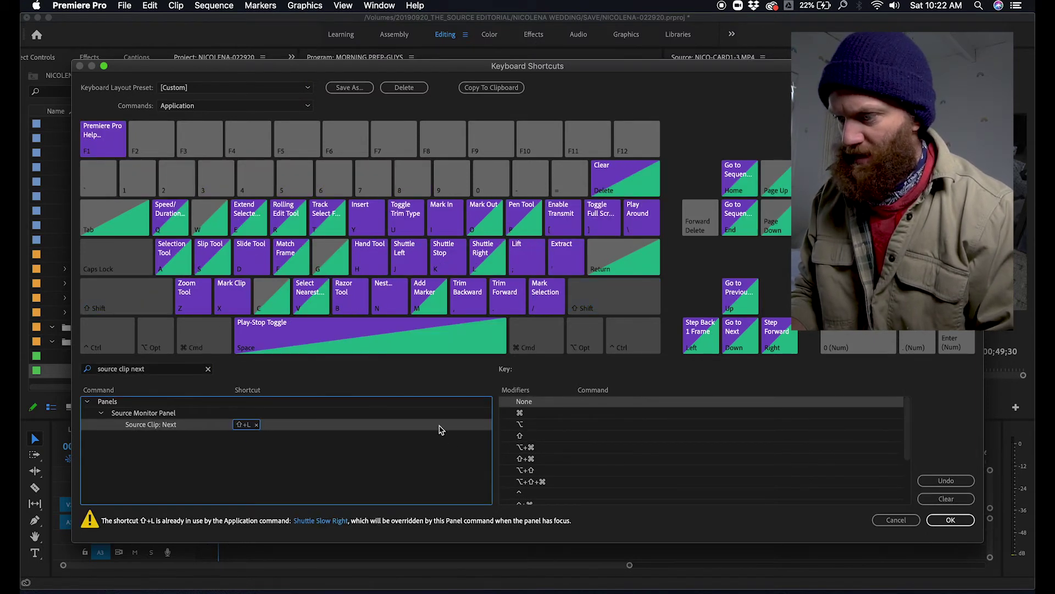
click(934, 518)
Look up the keyboard shortcut of the Source Clip: Previous command and close the shortcut editor.
click(79, 5)
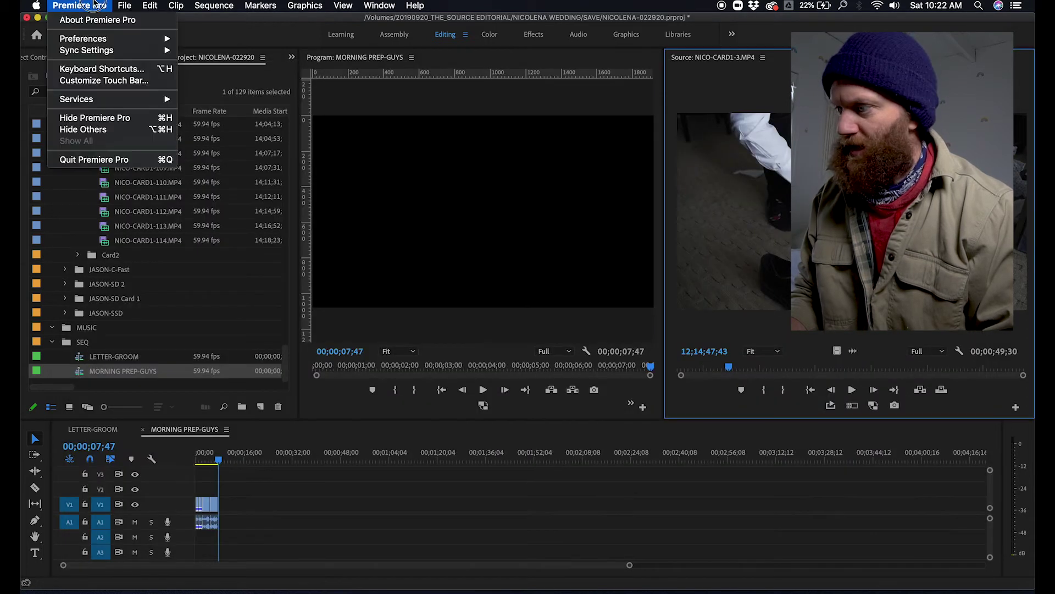
click(96, 69)
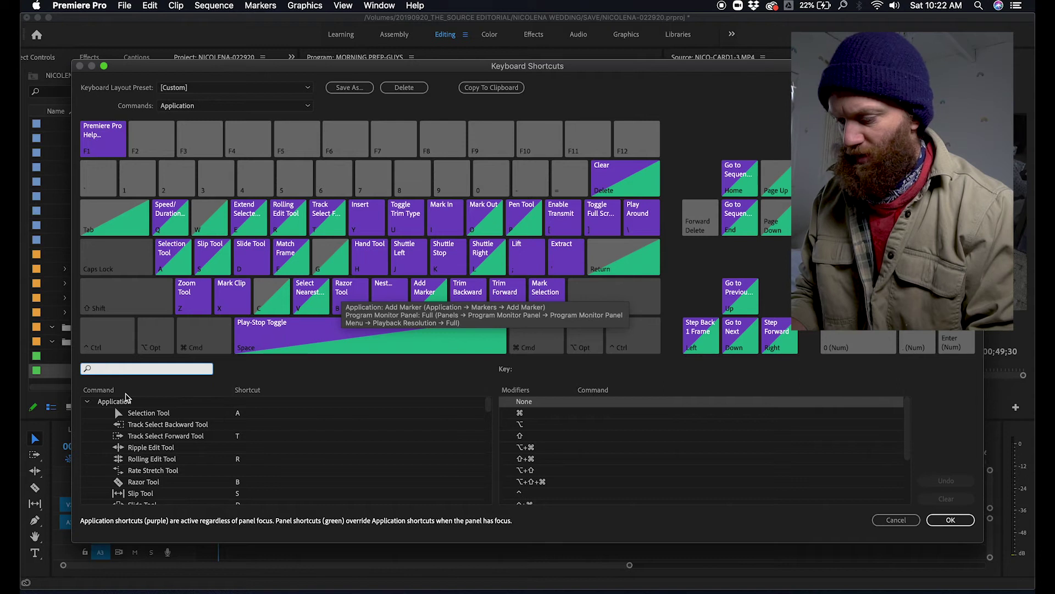
text(source previ)
click(167, 426)
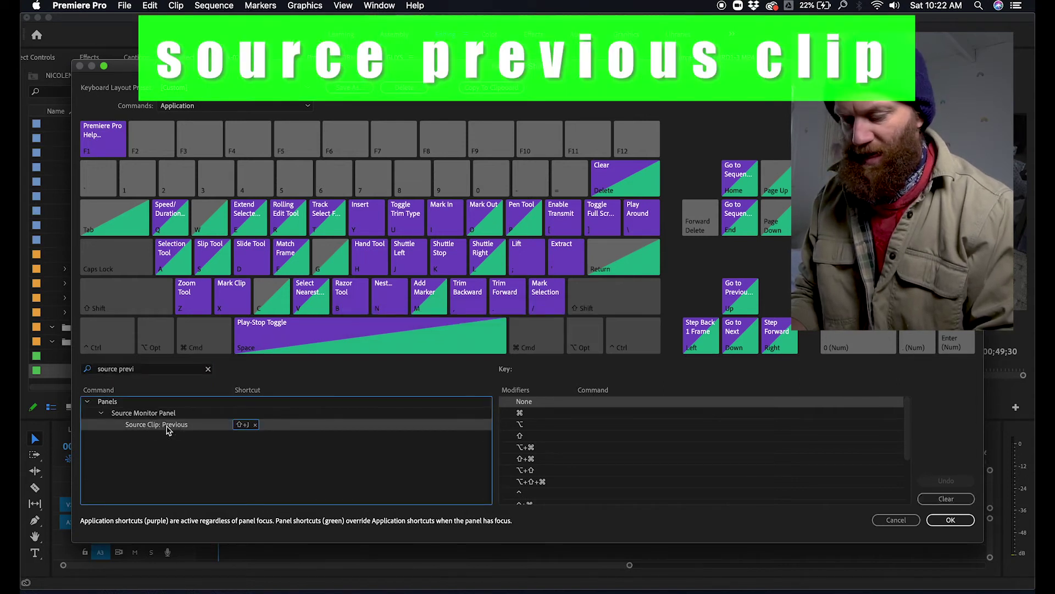
click(947, 516)
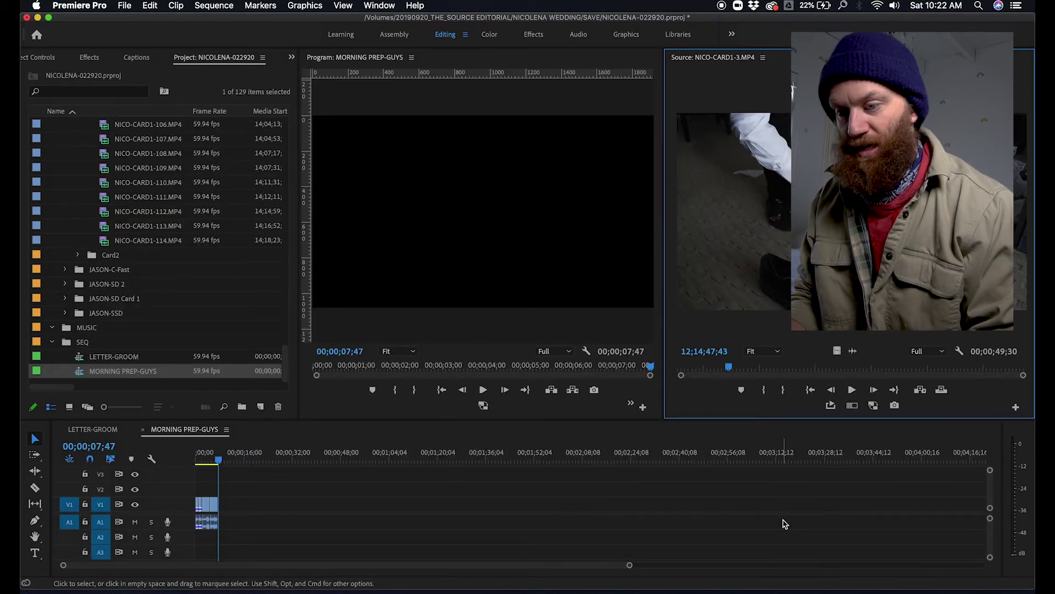
Step through the loaded source clips forward to NICO-CARD1-10.MP4 and back to NICO-CARD1-2.MP4.
key(shift+Left)
key(shift+Left)
key(shift+Left)
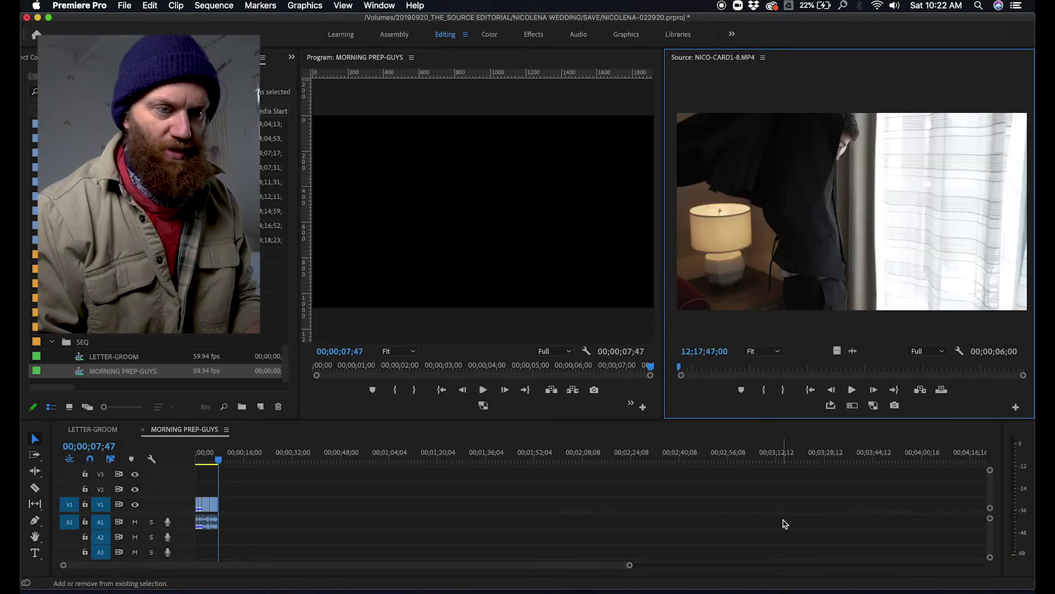
key(shift+l)
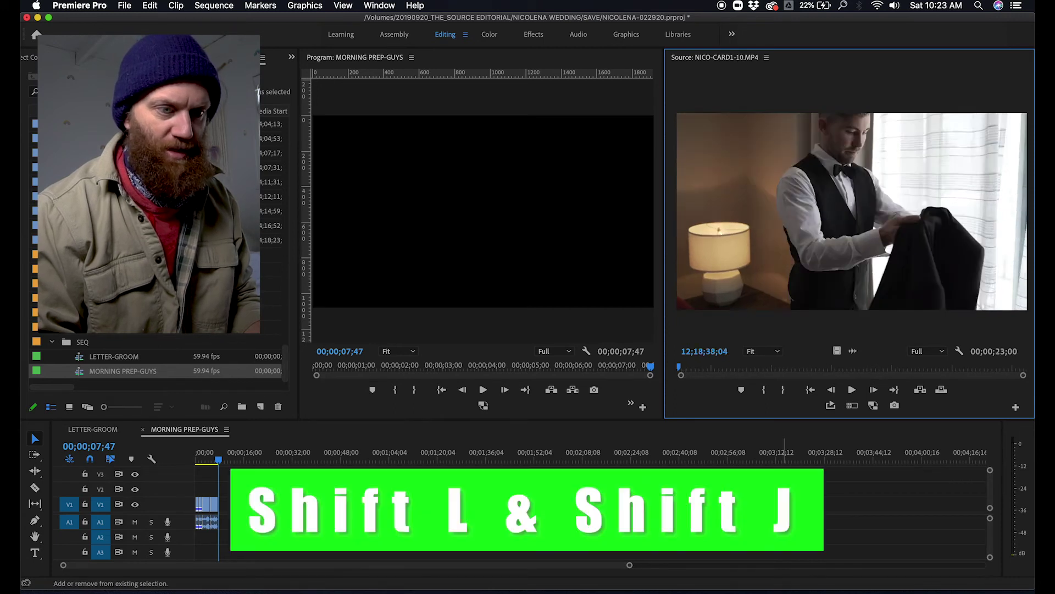
key(shift+j)
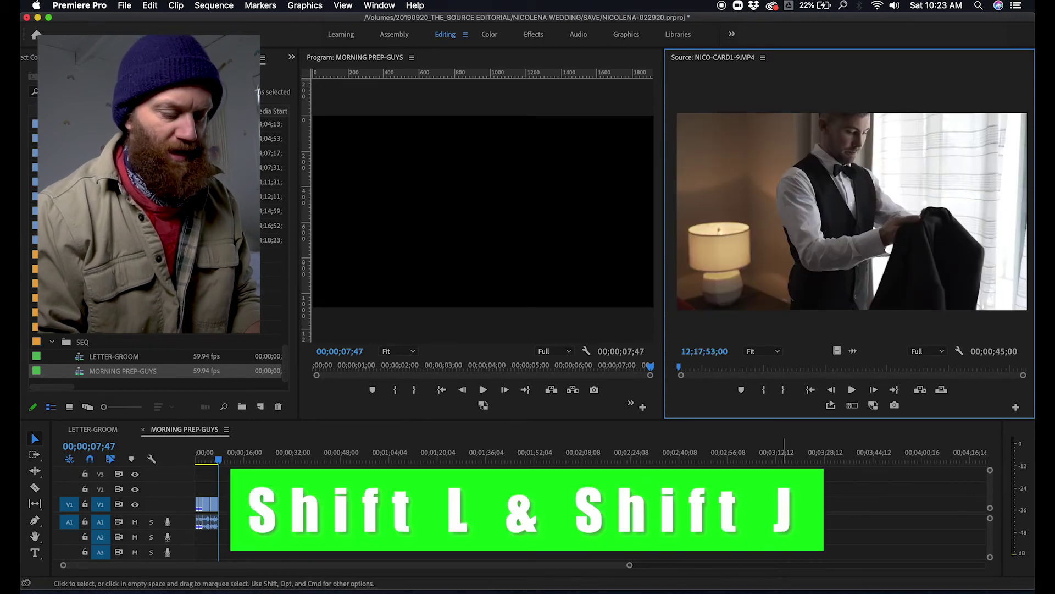
key(shift+j)
key(shift+j)
key(shift+j)
key(shift+j)
key(shift+j)
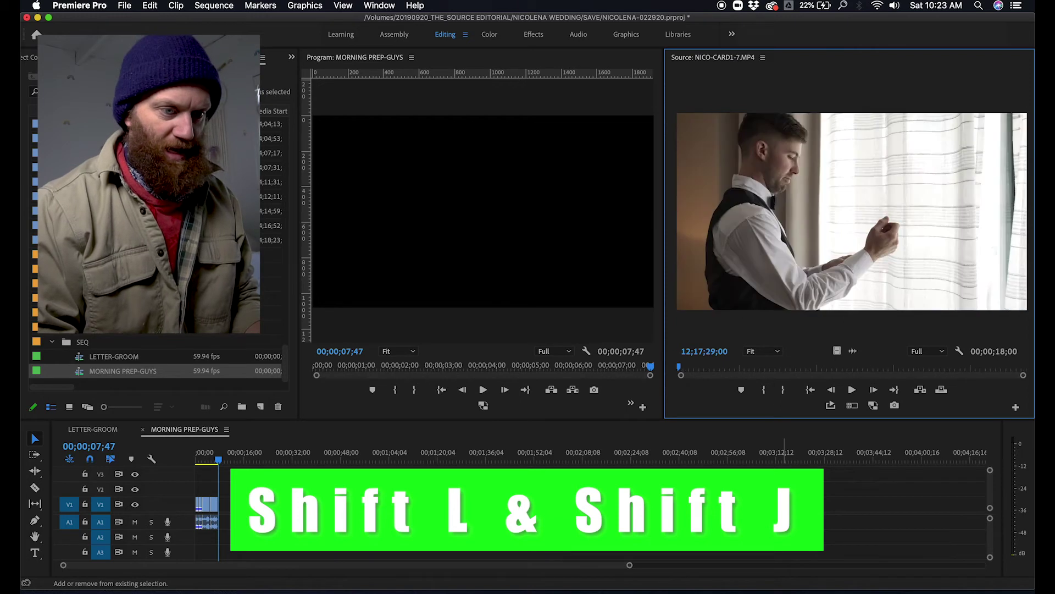
key(shift+j)
key(shift+j)
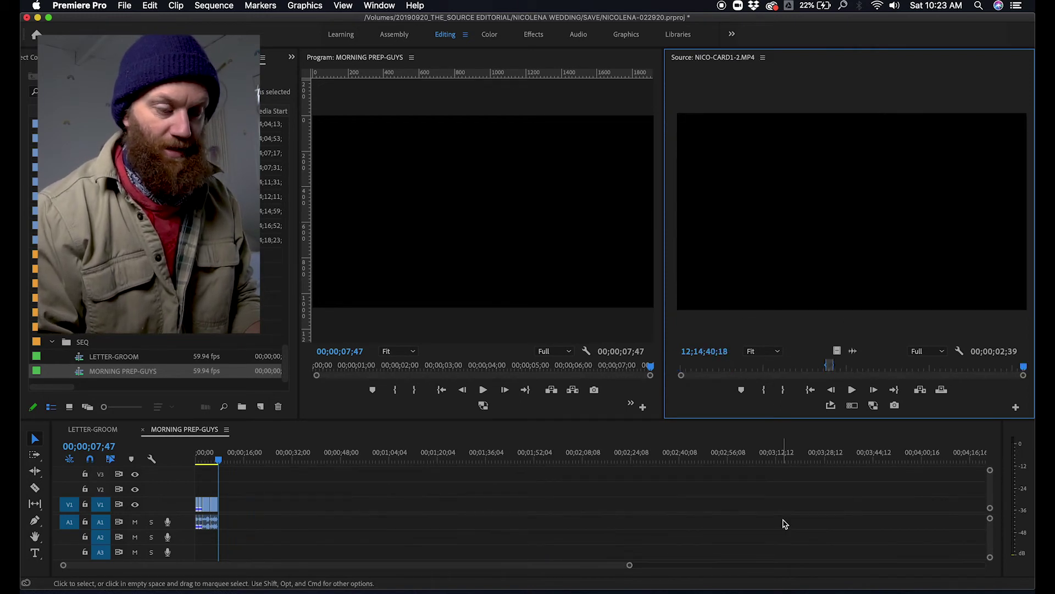
Mark the 1;42 shoe-tying range ending at 12;15;02;58 in NICO-CARD1-3.MP4 and insert it at the end of MORNING PREP-GUYS.
key(shift+l)
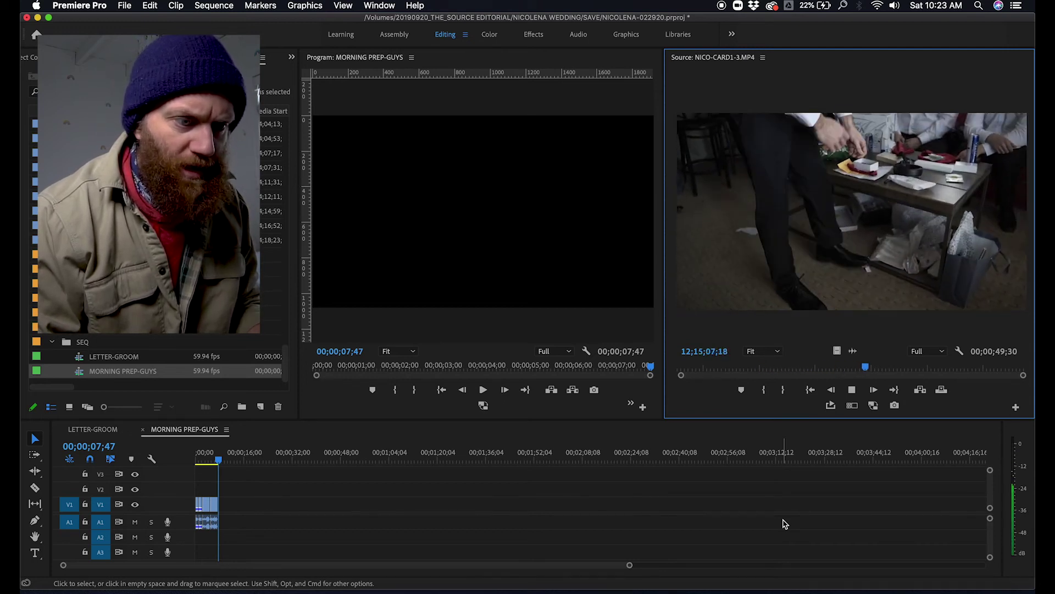
key(j)
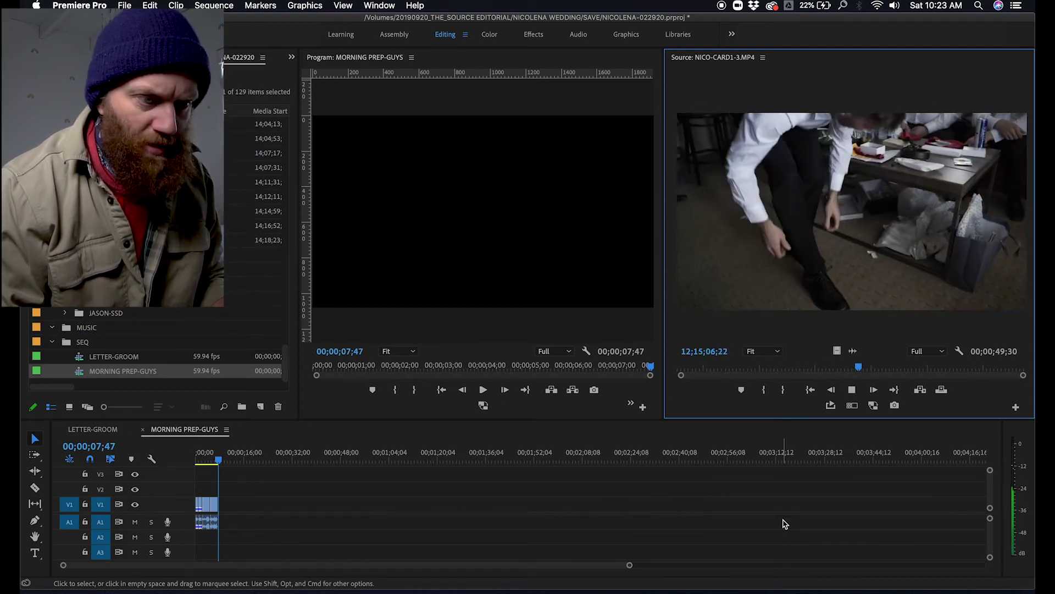
key(k)
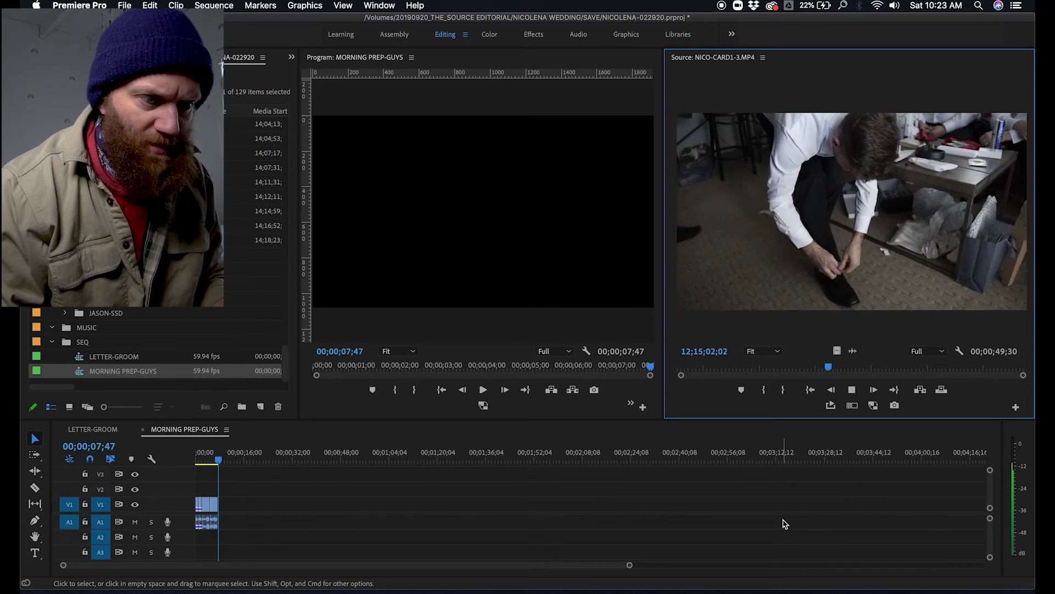
key(i)
key(l)
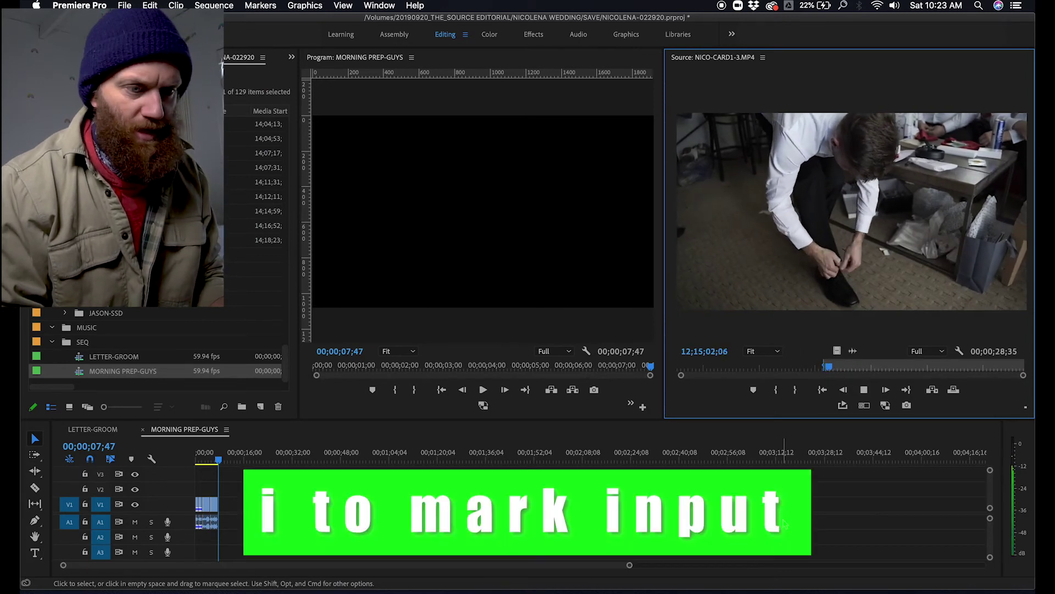
key(space)
key(o)
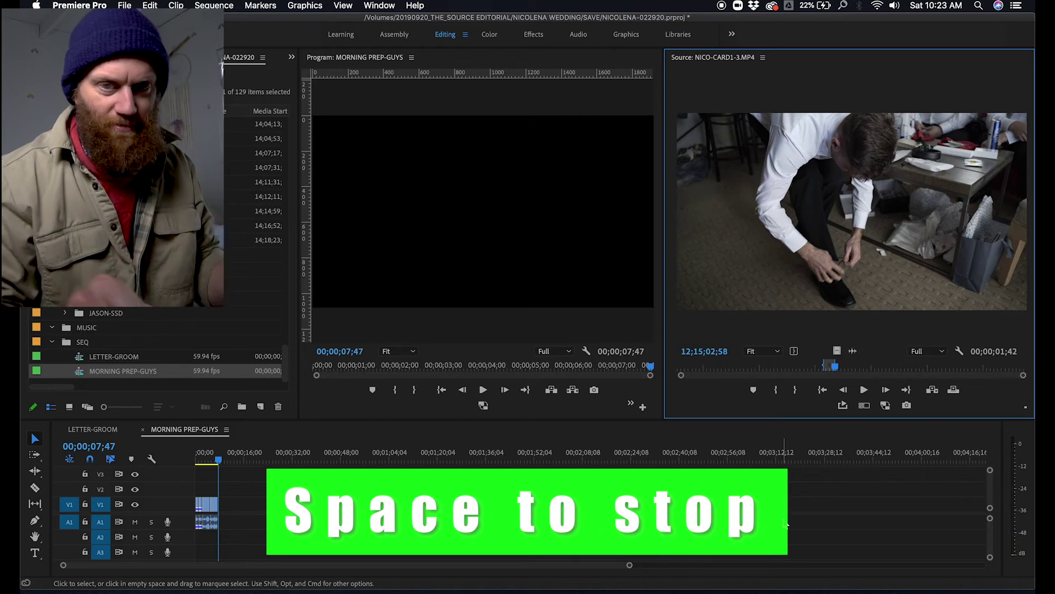
key(period)
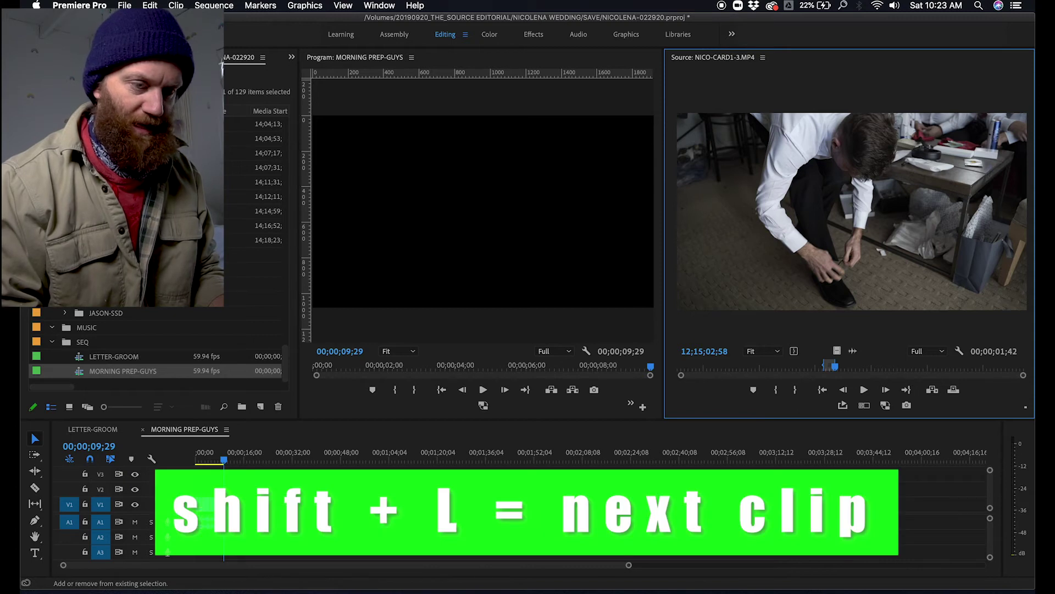
Load NICO-CARD1-4.MP4 in the source monitor, skim through it and rewind to near its start.
key(shift+l)
key(l)
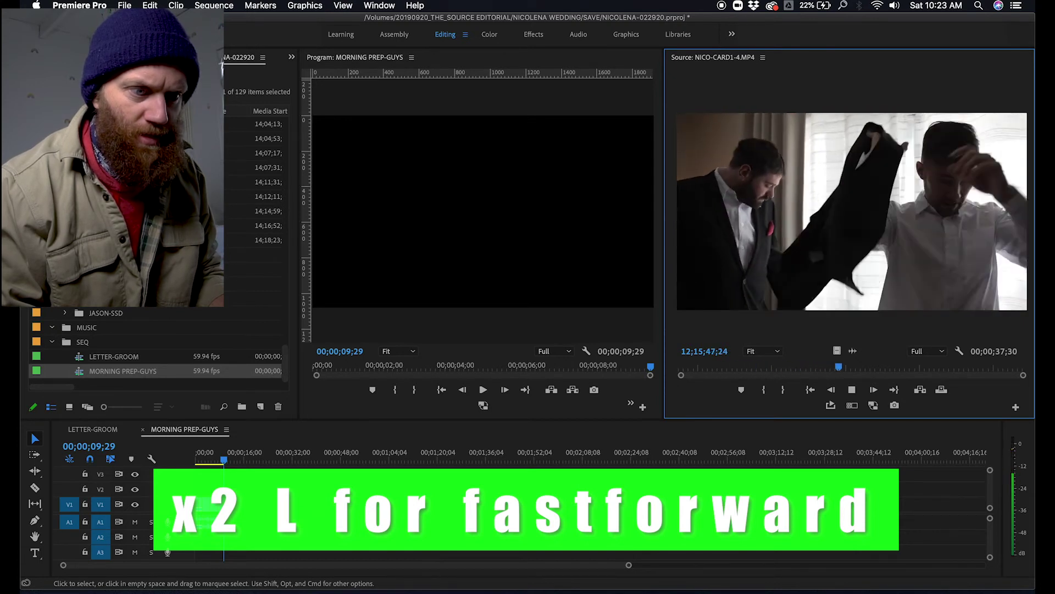
key(j)
key(j)
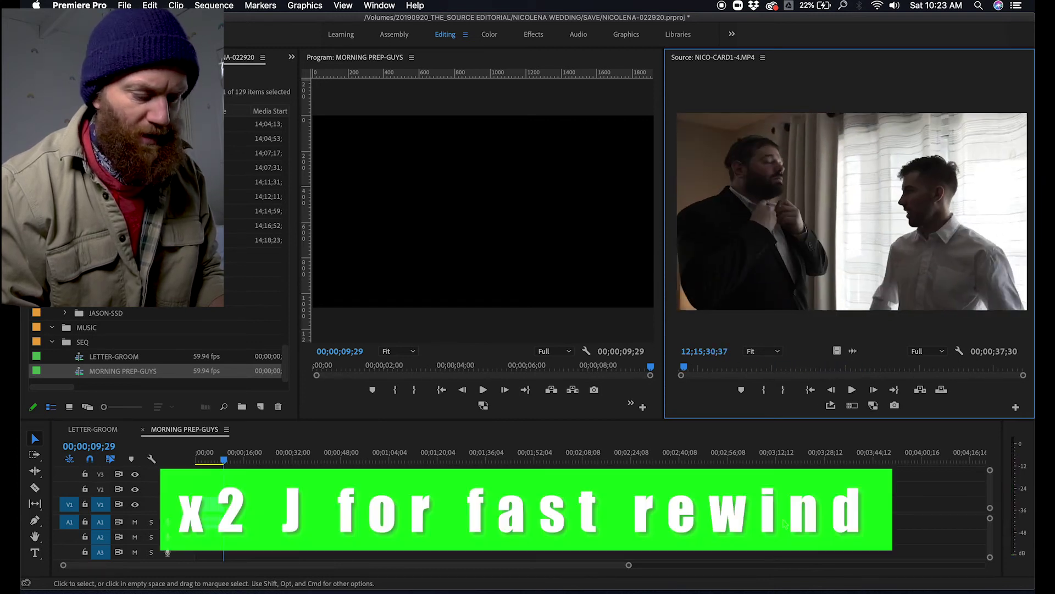
Mark the collar adjustment in NICO-CARD1-4.MP4 from 12;15;31;21 to 12;15;34;04 and insert it into the MORNING PREP-GUYS timeline.
key(l)
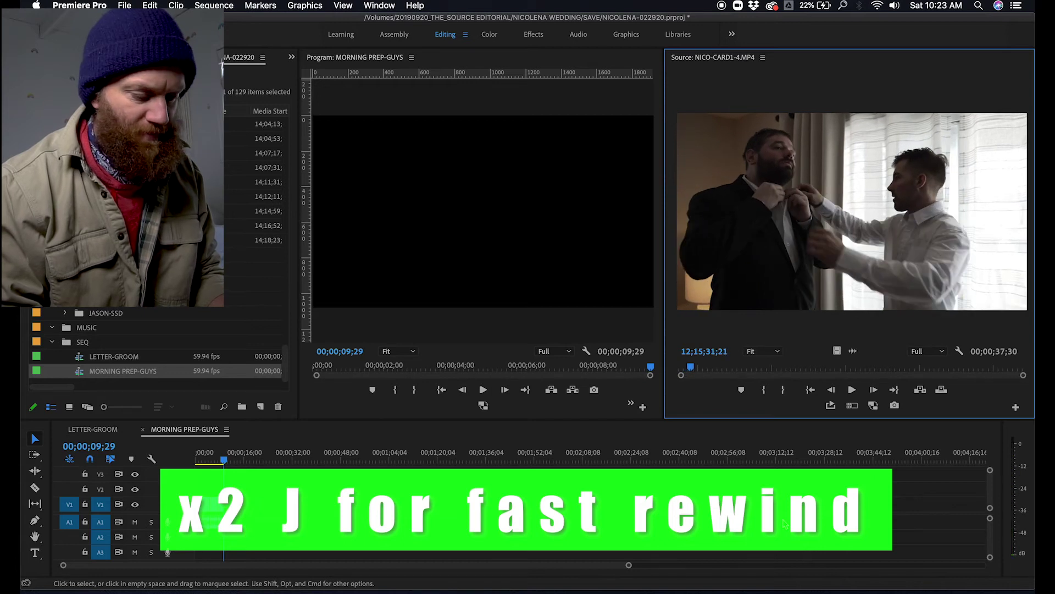
key(i)
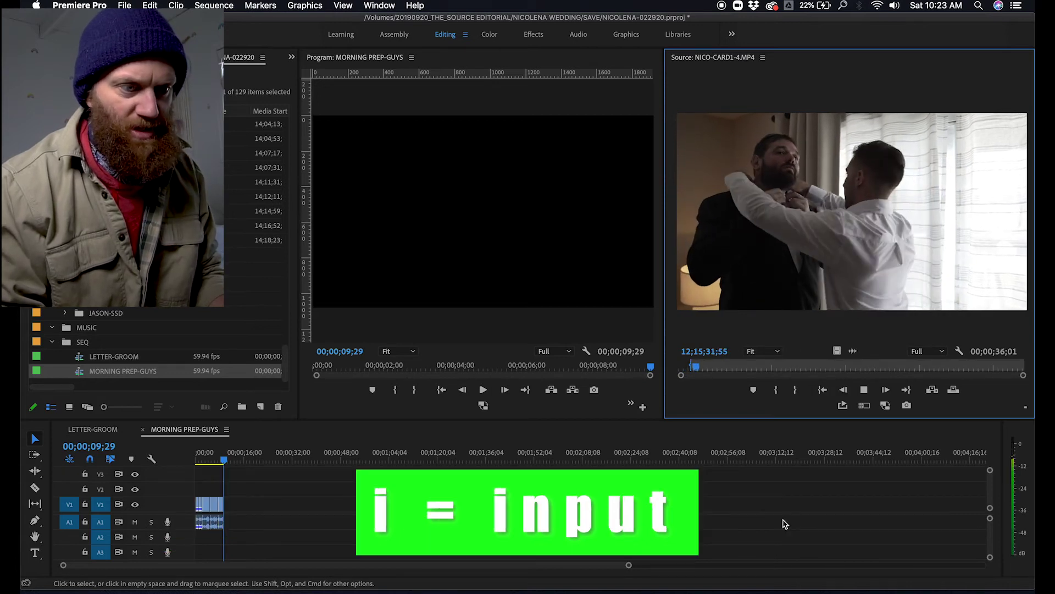
key(k)
key(o)
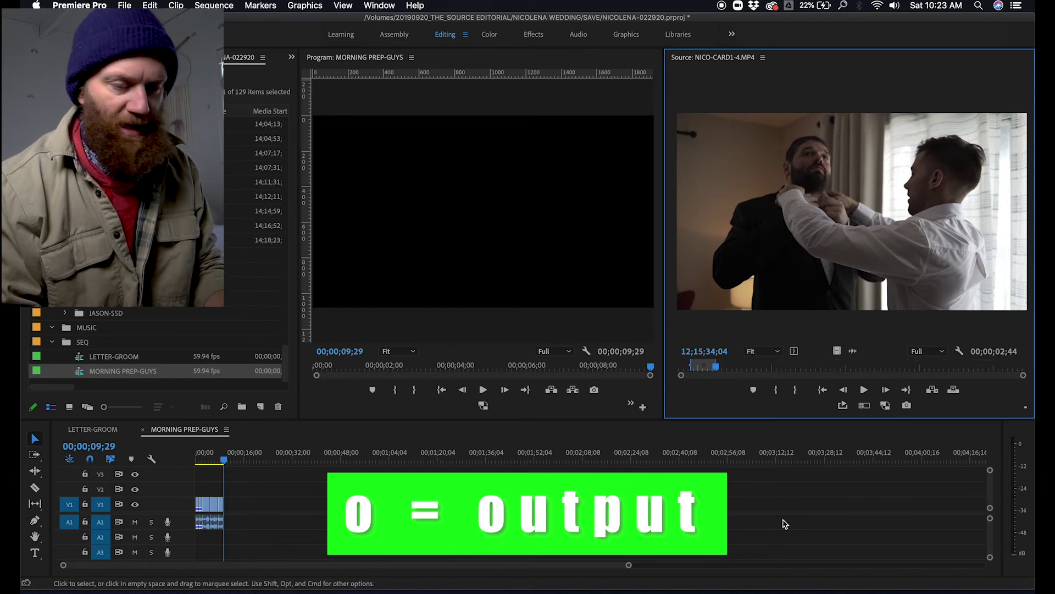
key(y)
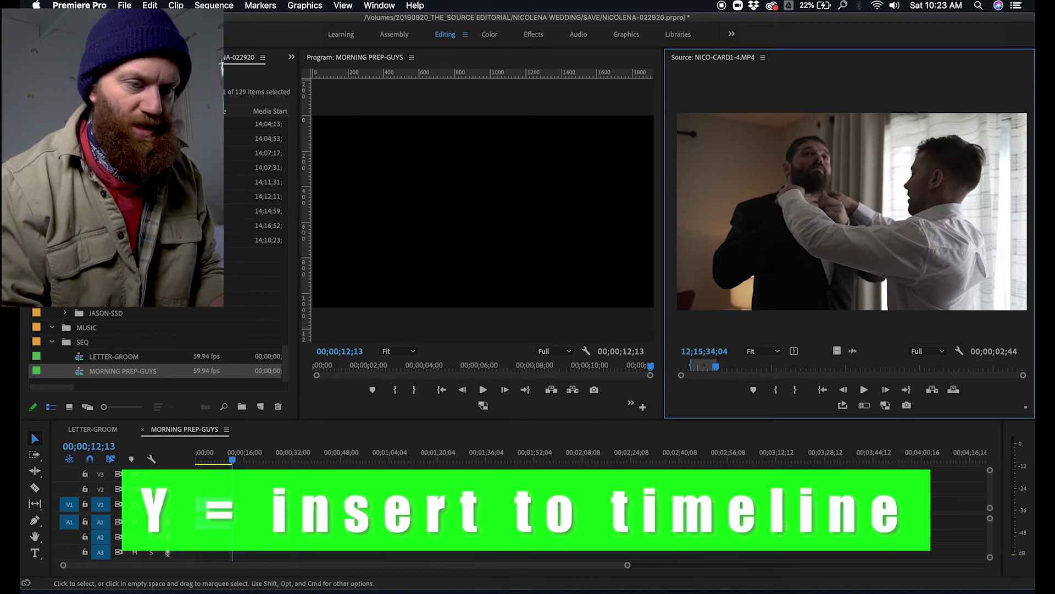
Play on through NICO-CARD1-4.MP4 to look for more usable moments.
key(l)
key(l)
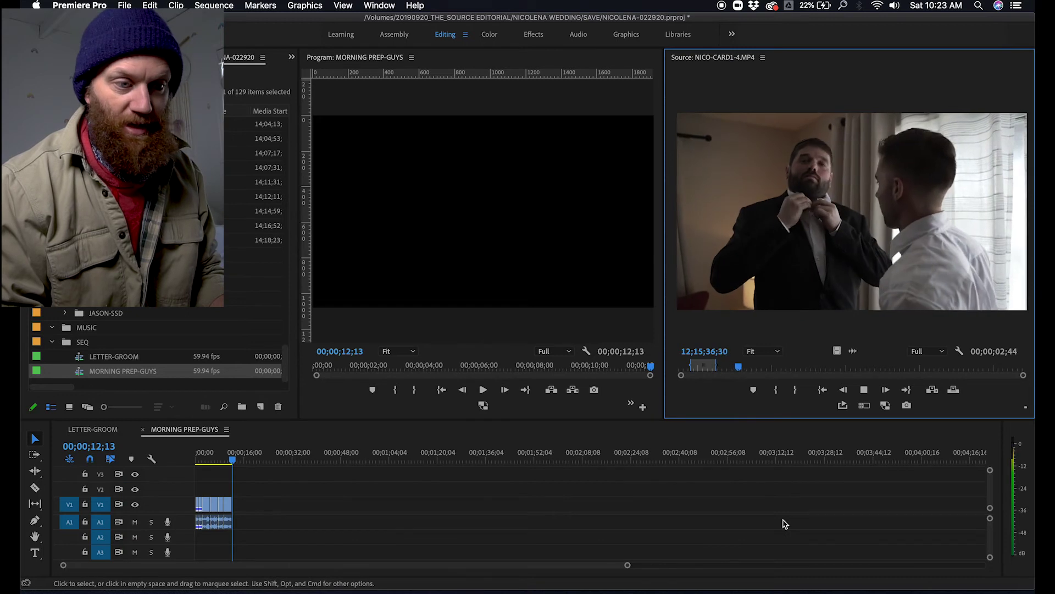
key(k)
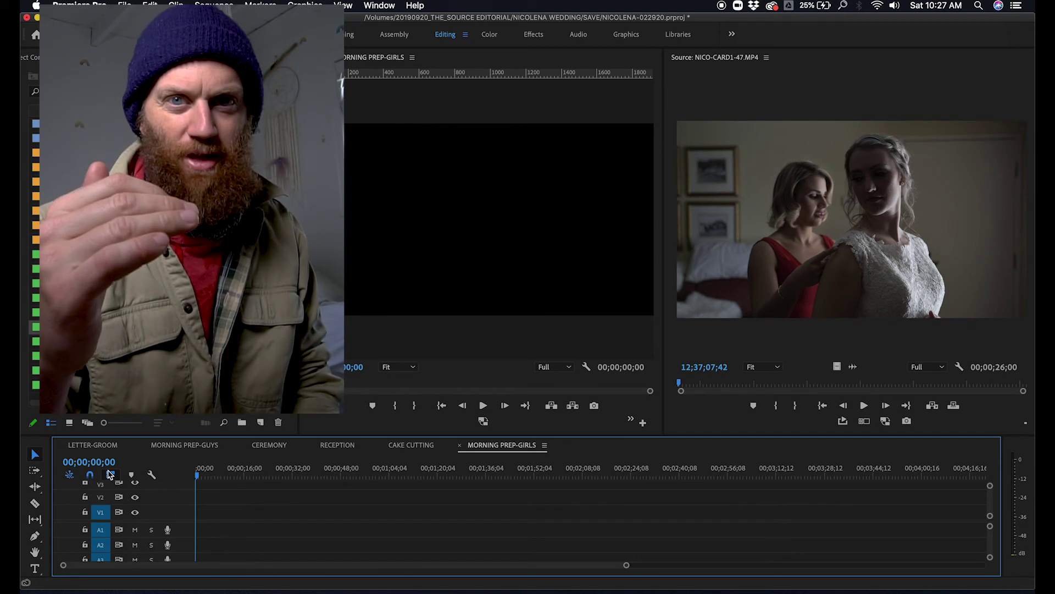
Mark the 28-frame bride shot ending at 12;37;18;32 in NICO-CARD1-47.MP4 and insert it into the MORNING PREP-GIRLS sequence.
click(110, 475)
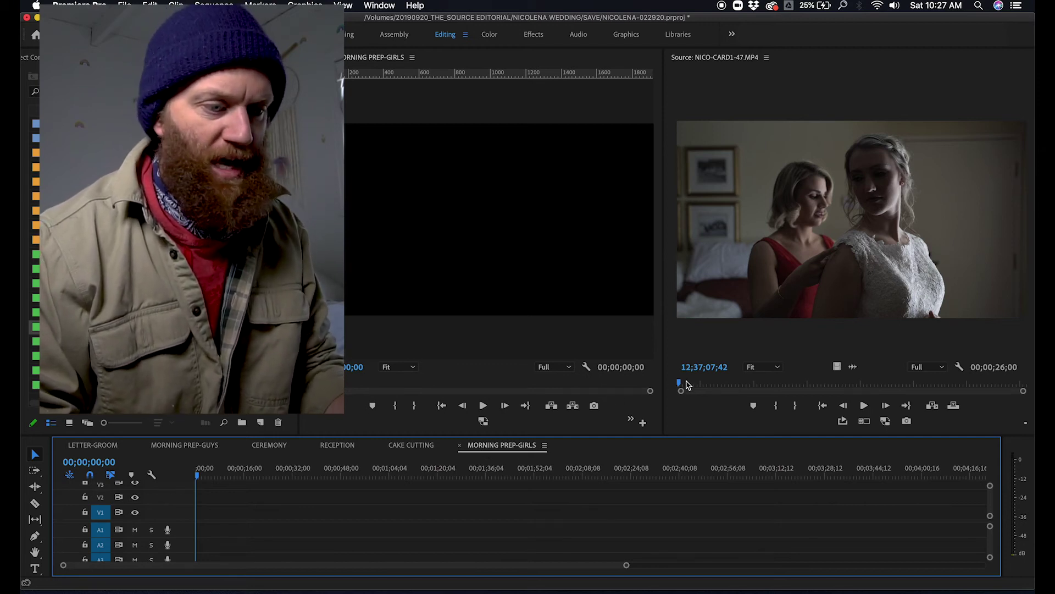
click(712, 384)
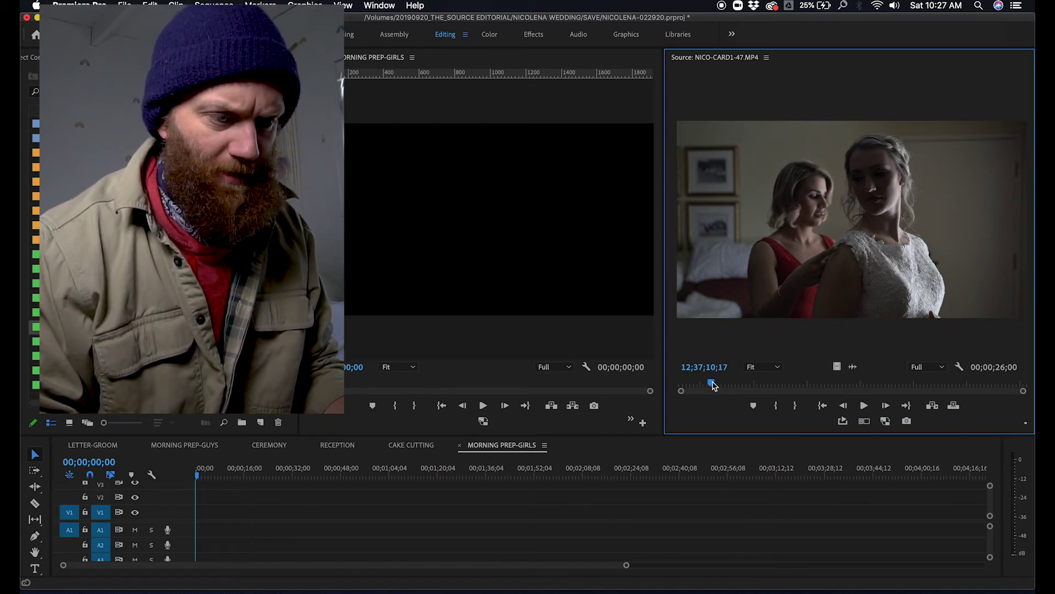
key(space)
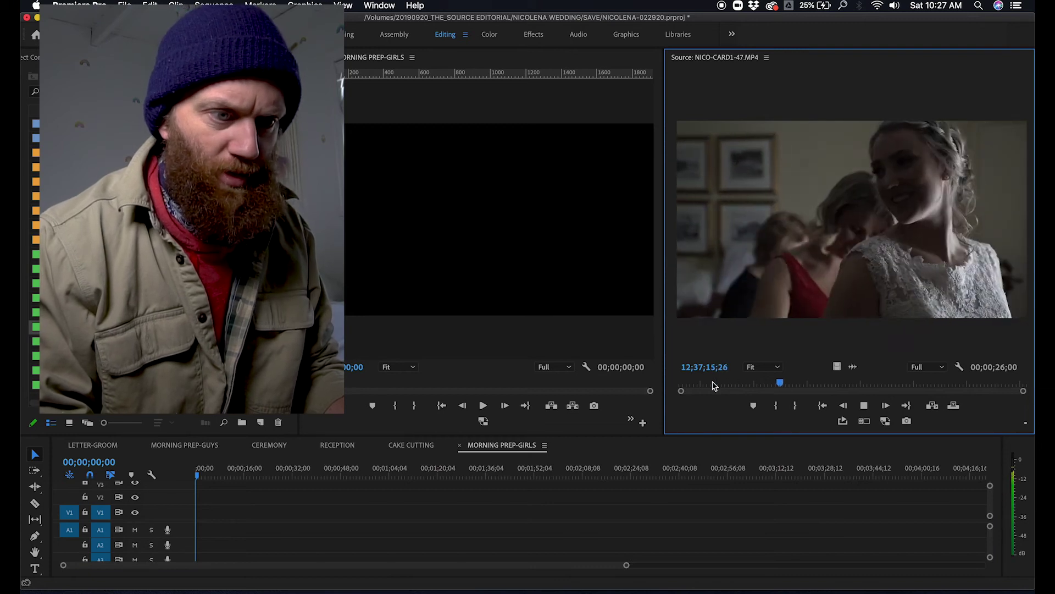
key(space)
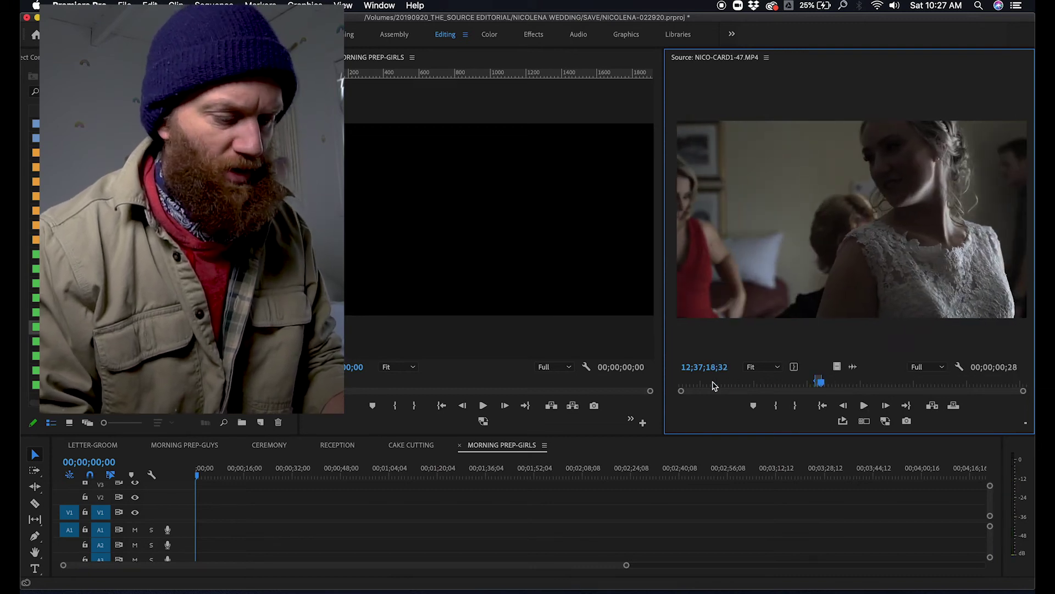
key(.)
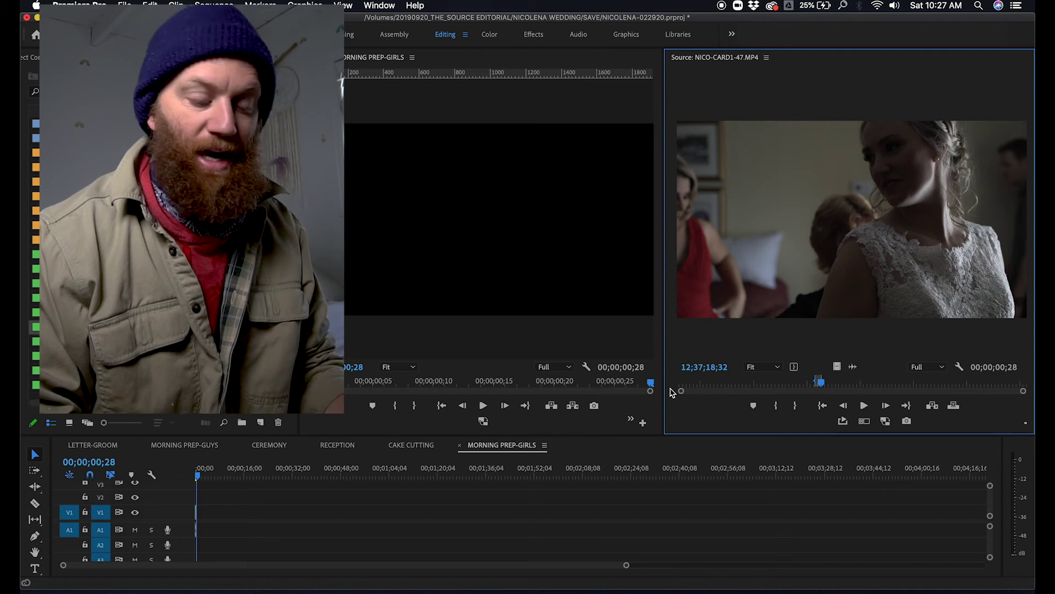
Advance the source monitor from NICO-CARD1-47.MP4 to NICO-CARD1-50.MP4.
key(Down)
key(Down)
key(Down)
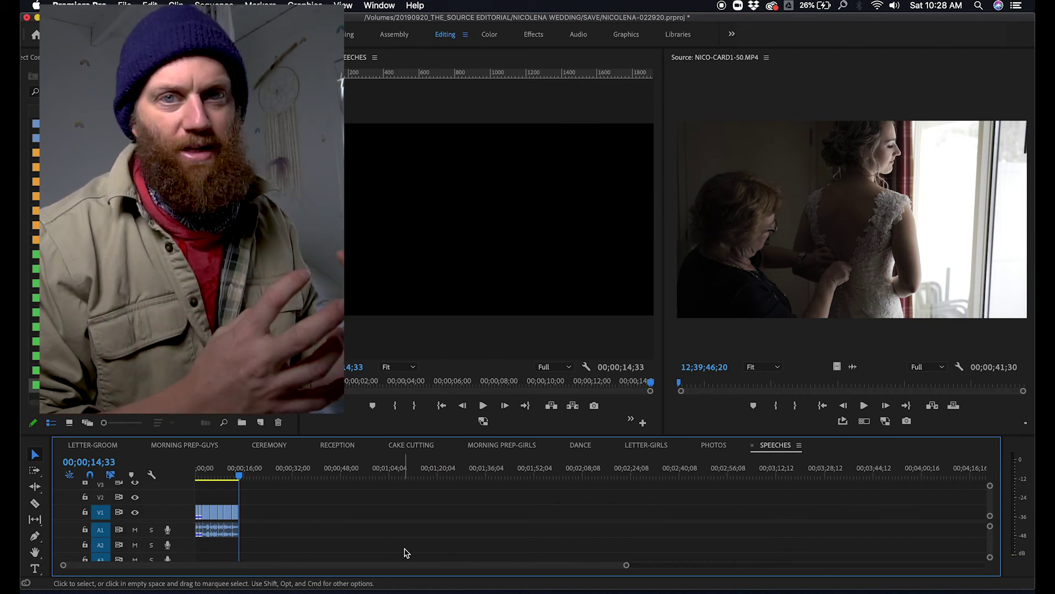
Review the inserted selects in the MORNING PREP-GUYS sequence and in the MORNING PREP-GIRLS sequence.
key(shift+1)
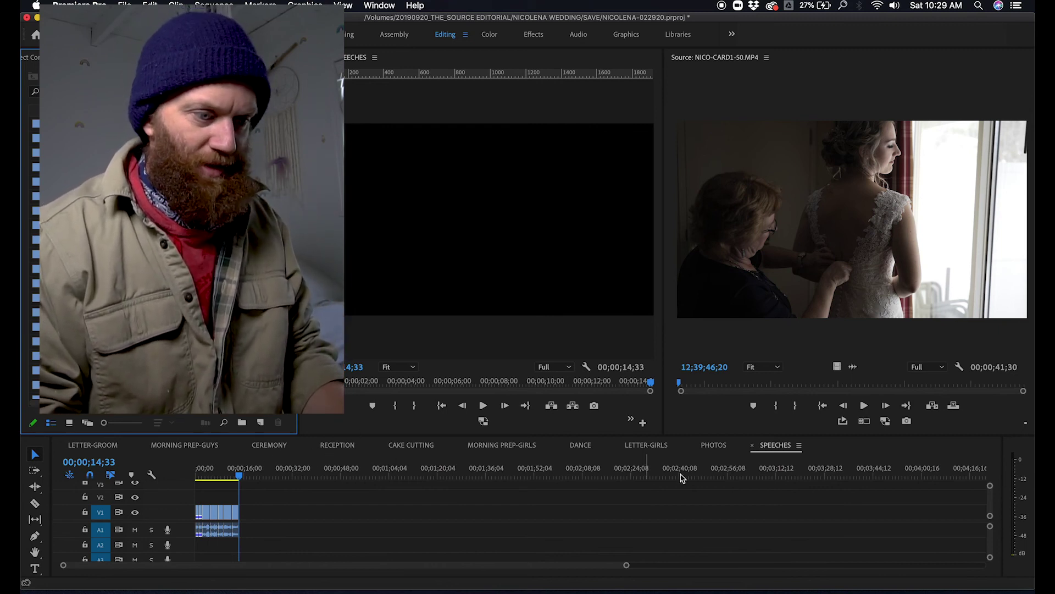
click(184, 454)
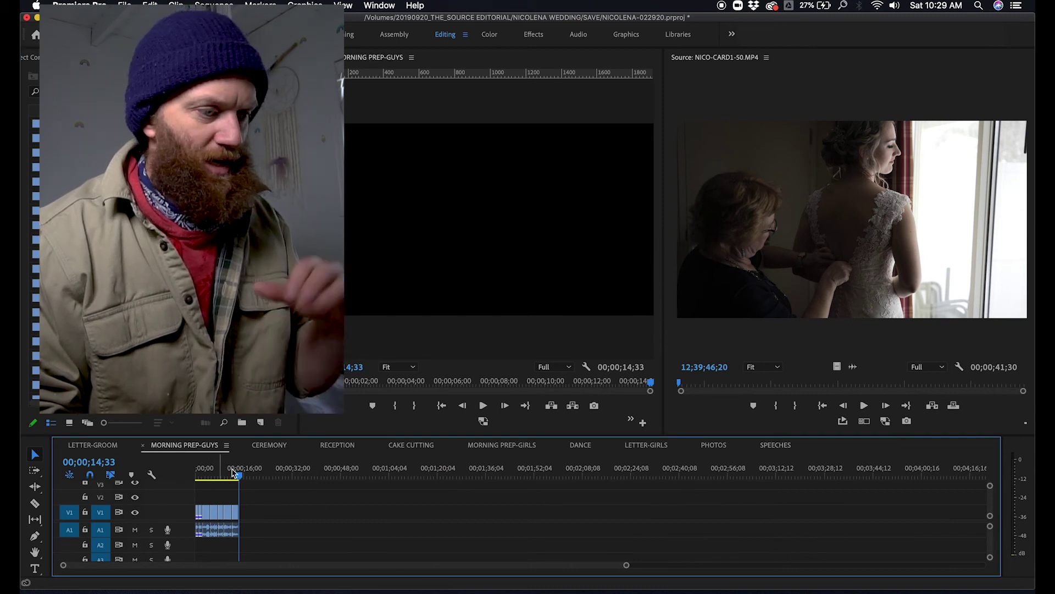
click(510, 446)
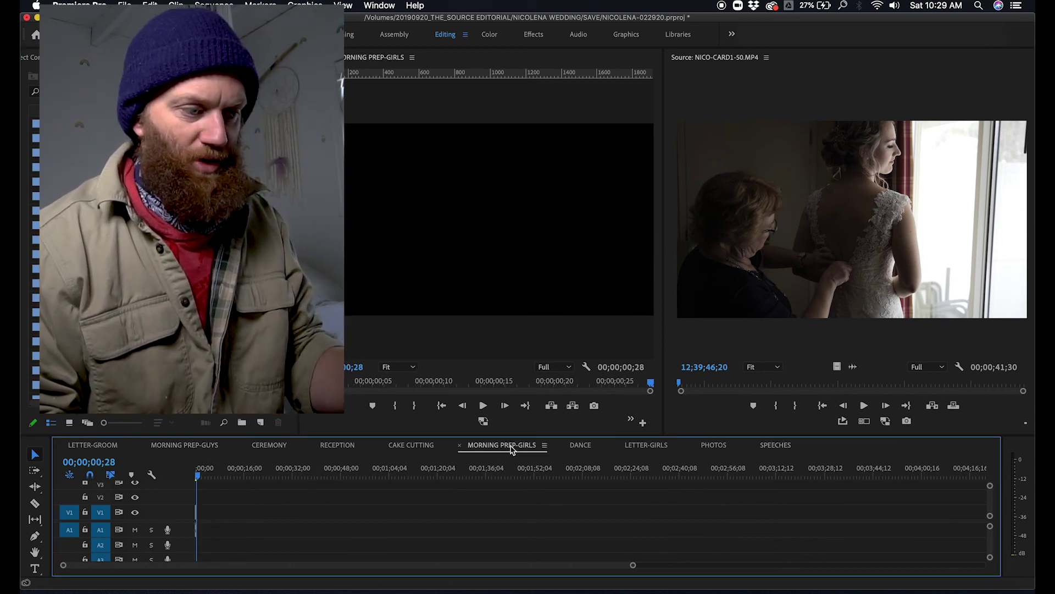